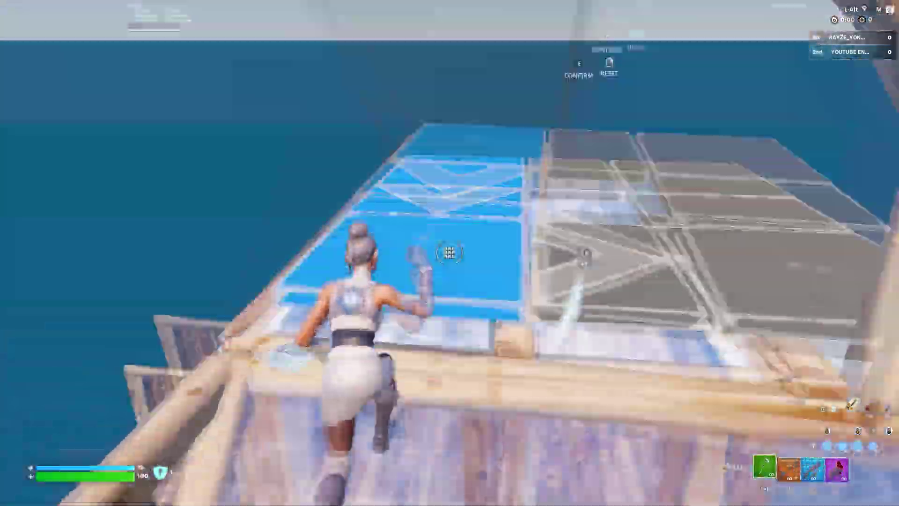
- Build and edit walls and a cone roof while fighting the red-clad opponent
key(e)
click(450, 252)
key(e)
click(449, 252)
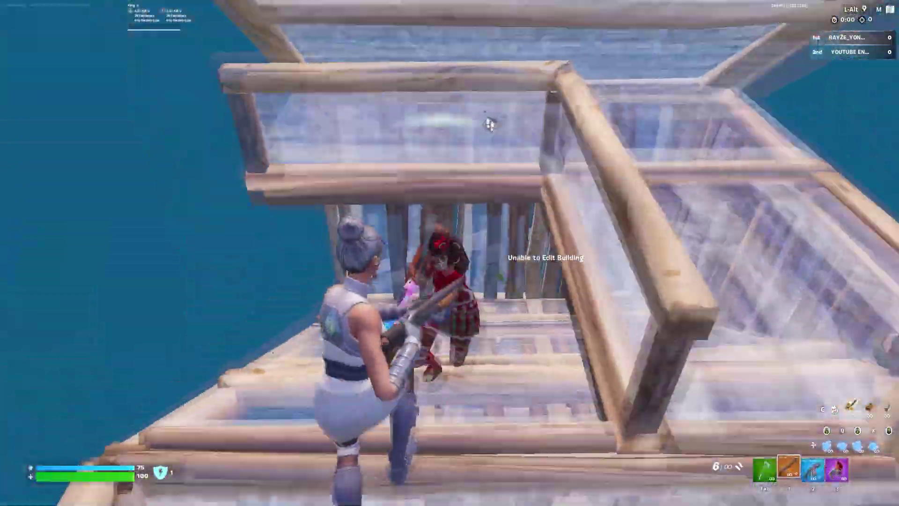
click(449, 253)
click(449, 253)
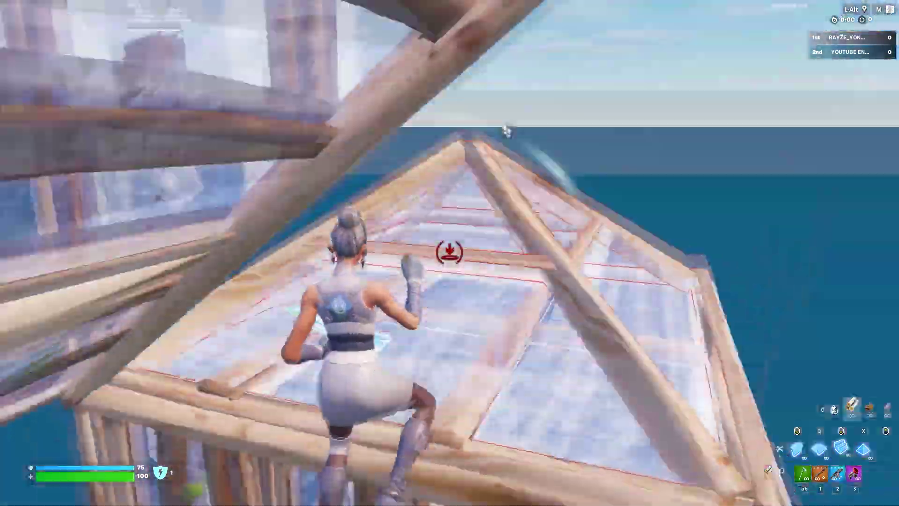
- Switch to the slot 1 weapon to eliminate the red opponent, then swap to the slot 2 SMG
key(1)
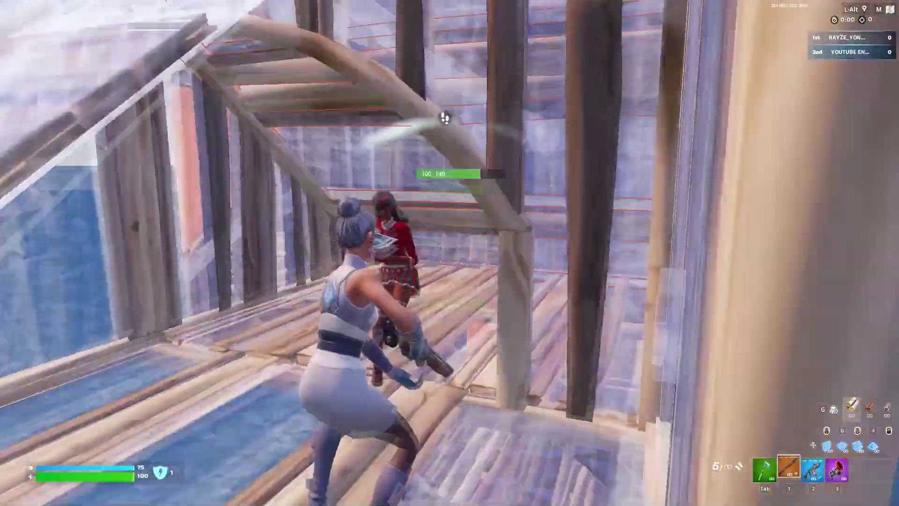
click(449, 253)
key(2)
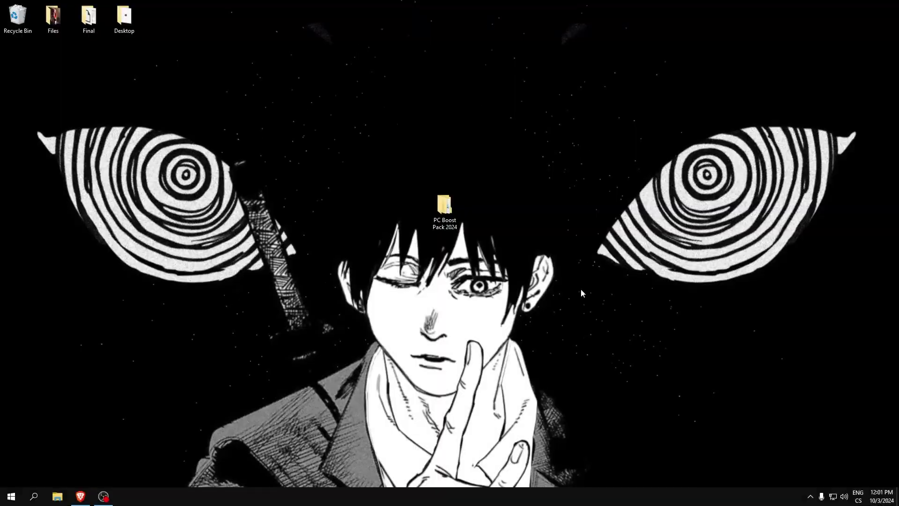
- Open the PC Boost Pack 2024 folder and then its 1 Registry Tweaks subfolder
double_click(442, 205)
drag(523, 91, 426, 91)
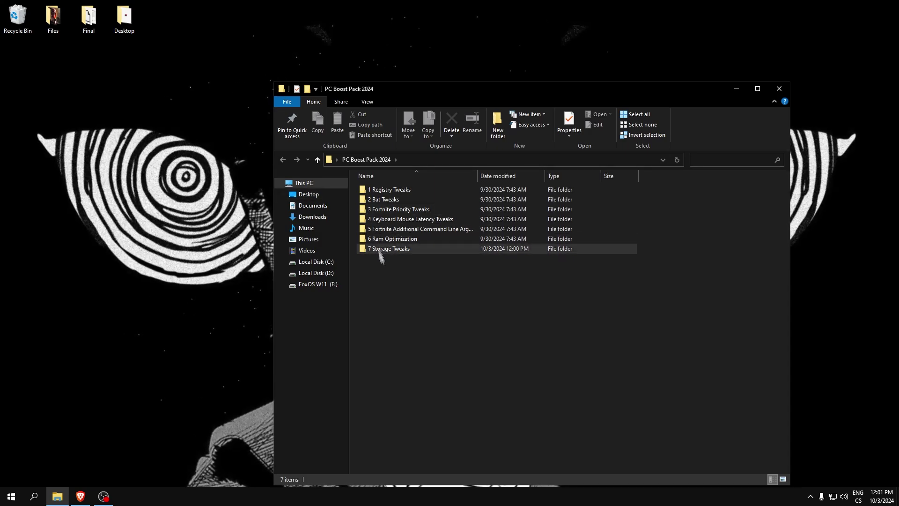
drag(419, 273, 391, 295)
click(369, 190)
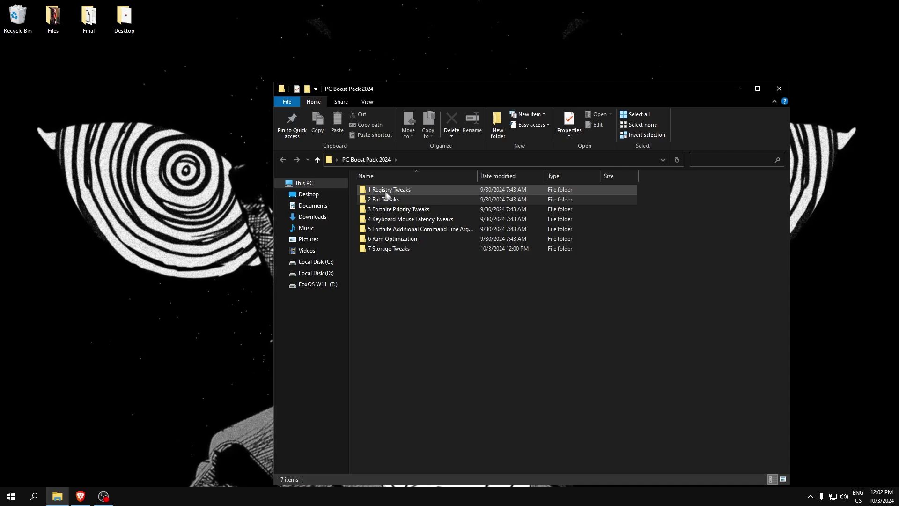
double_click(368, 190)
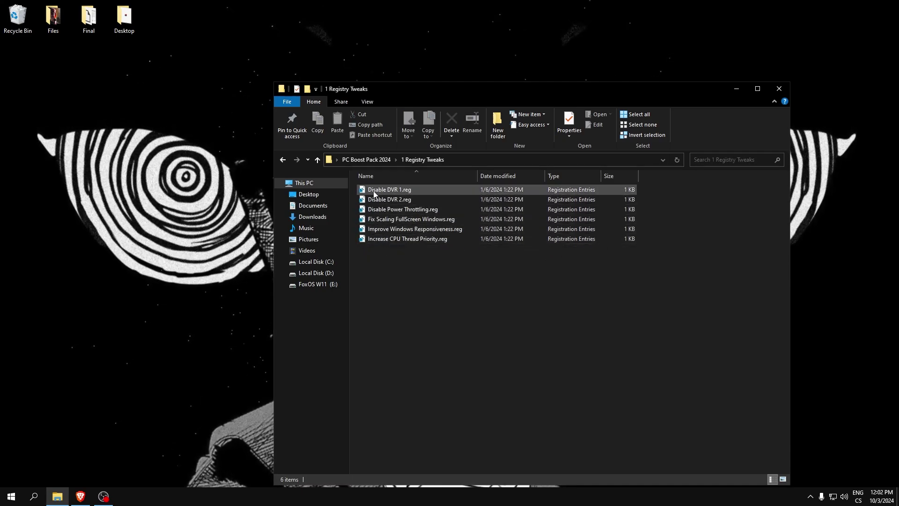
- Merge Disable DVR 1.reg and Disable DVR 2.reg into the registry
double_click(374, 190)
click(518, 262)
click(554, 248)
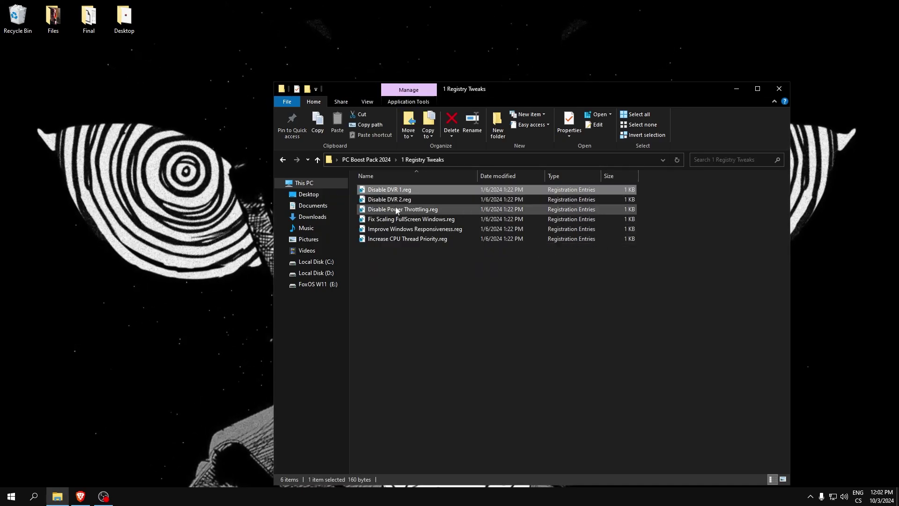
double_click(395, 199)
click(520, 263)
click(555, 248)
- Merge Disable Power Throttling.reg and Fix Scaling FullScreen Windows.reg into the registry
double_click(403, 209)
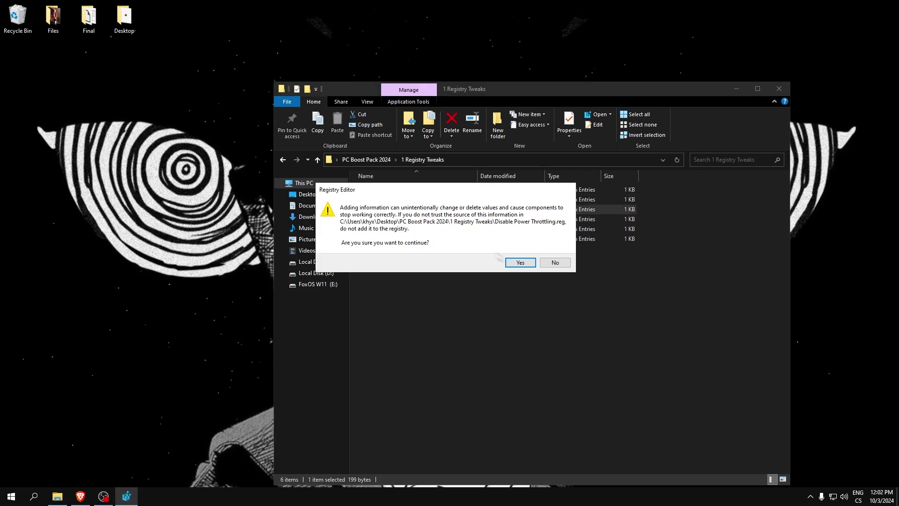
click(519, 262)
click(555, 248)
double_click(379, 219)
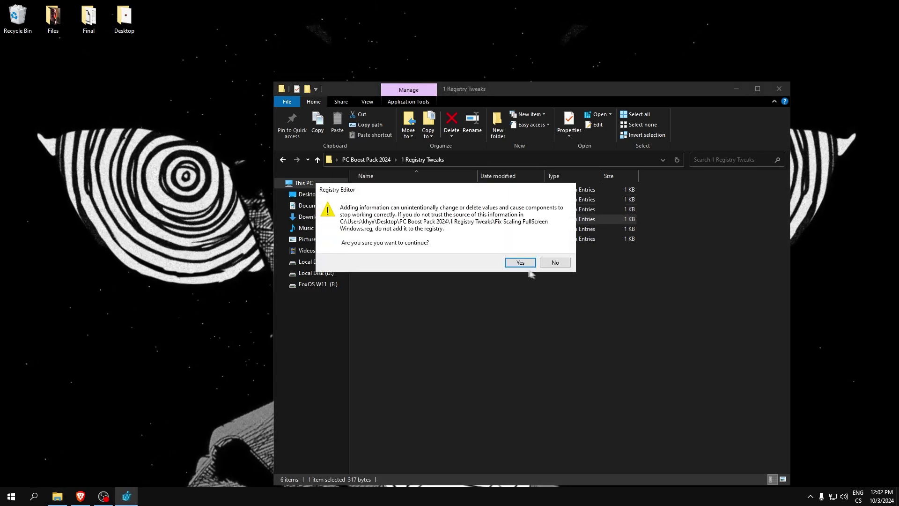
click(518, 262)
click(555, 248)
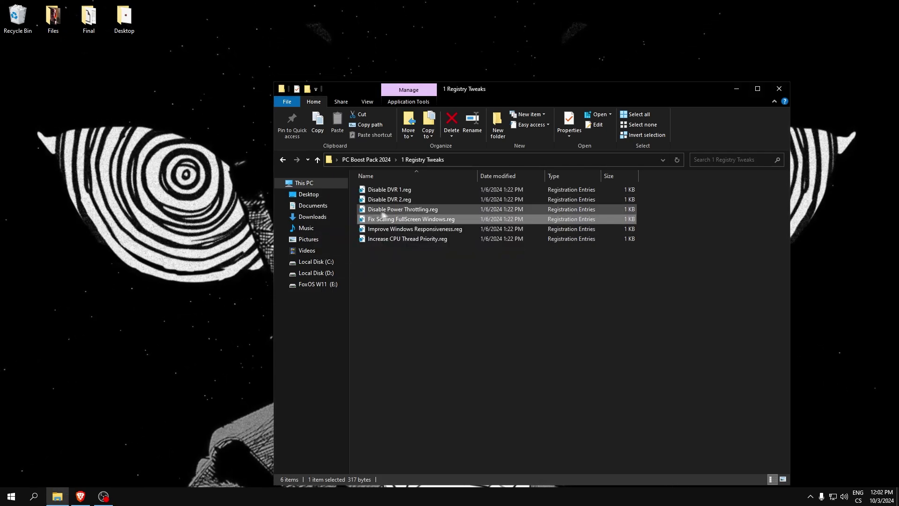
- Merge Improve Windows Responsiveness.reg and Increase CPU Thread Priority.reg into the registry
double_click(401, 232)
click(517, 261)
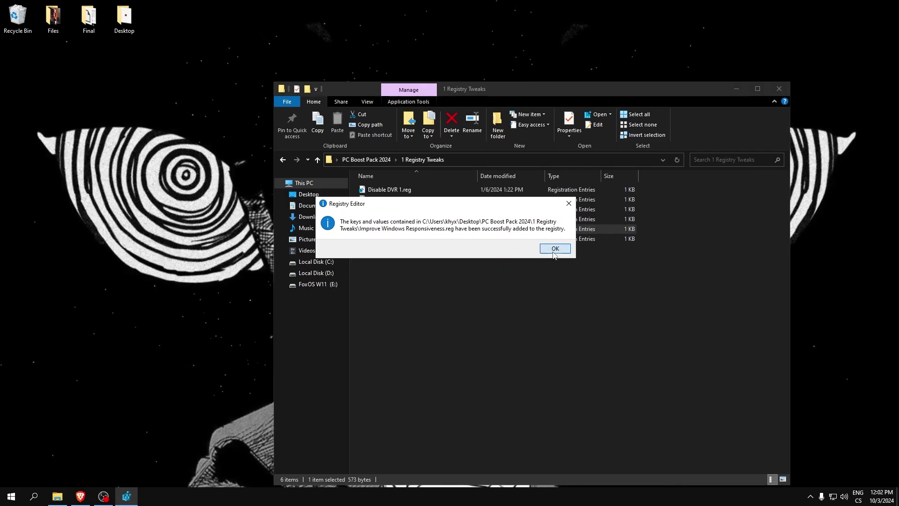
click(552, 276)
click(393, 239)
double_click(393, 239)
click(554, 261)
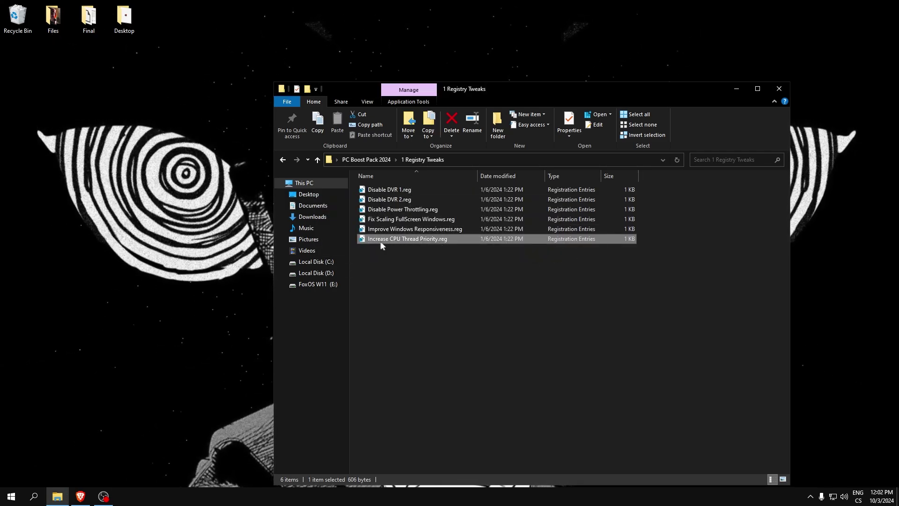
- Open the 2 Bat Tweaks folder and run BCD Tweaks.cmd as administrator, closing it when done
click(282, 161)
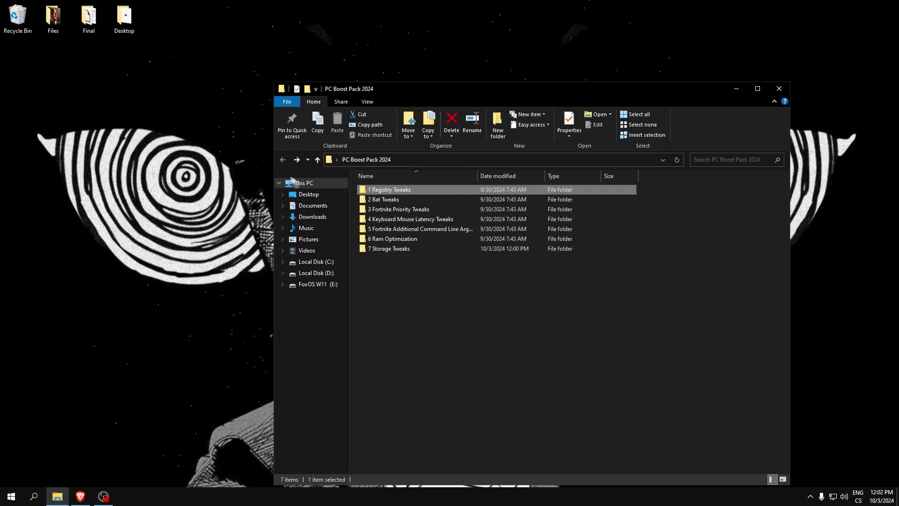
double_click(380, 199)
right_click(380, 193)
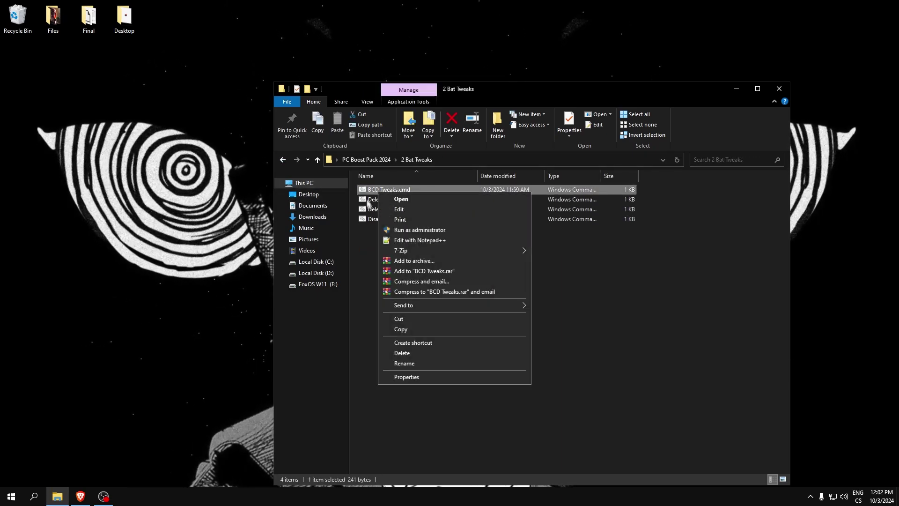
click(410, 228)
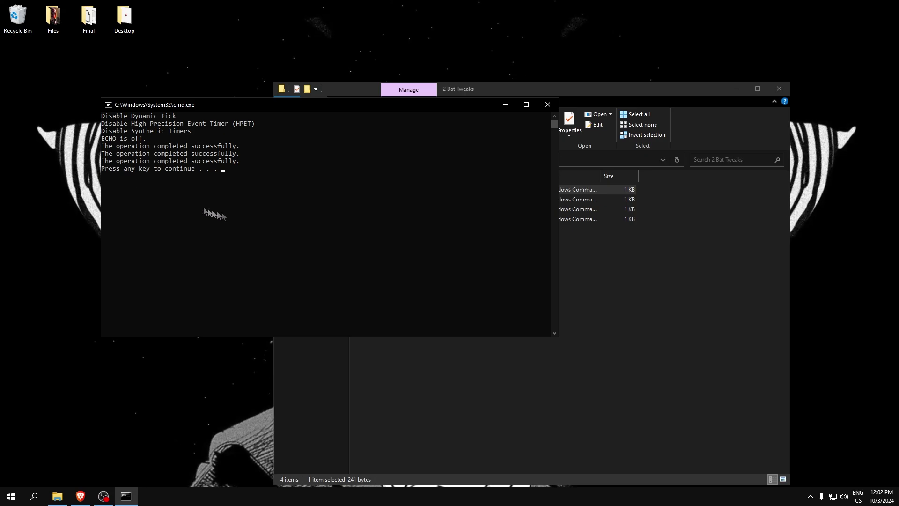
key(Return)
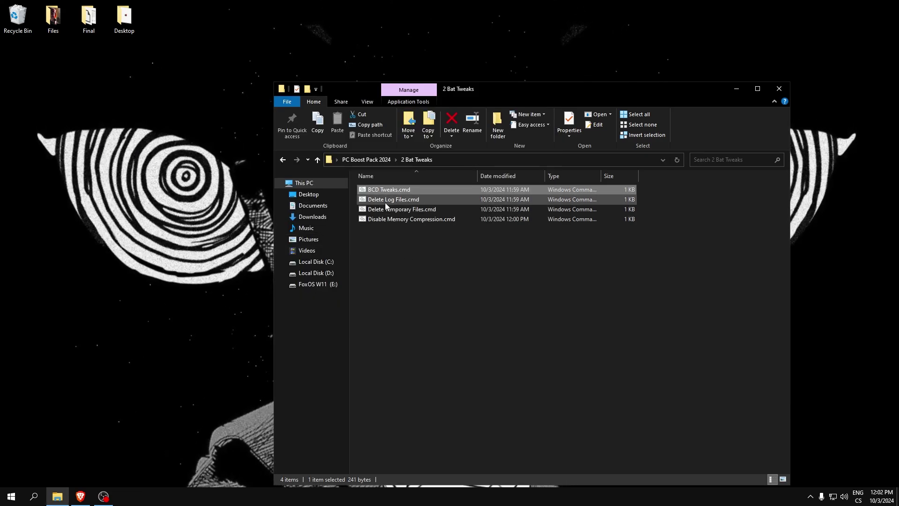
- Run Delete Log Files.cmd as administrator and close its window after the logs are cleared
right_click(386, 202)
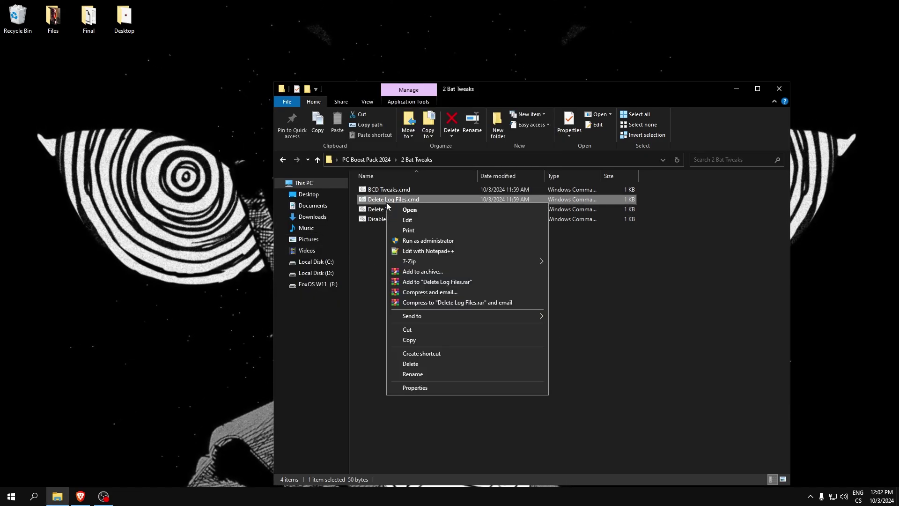
click(414, 240)
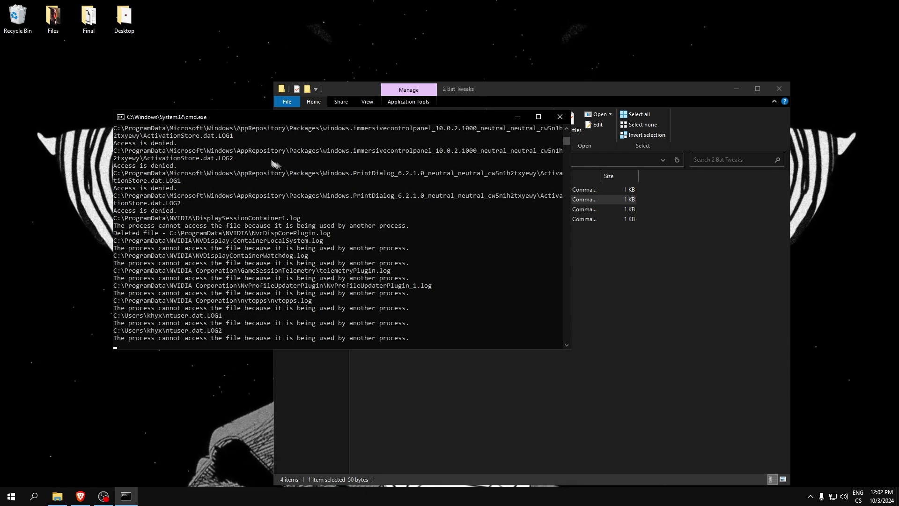
drag(310, 117, 315, 120)
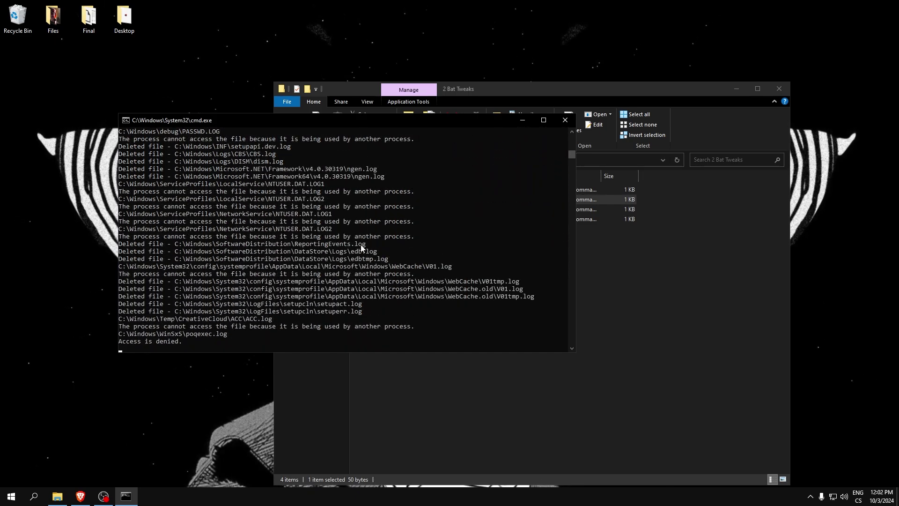
drag(319, 120, 354, 141)
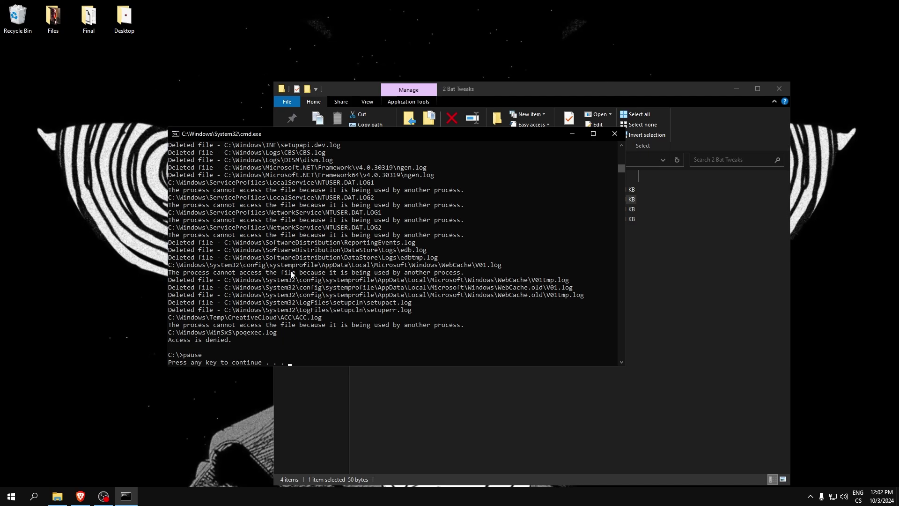
key(Return)
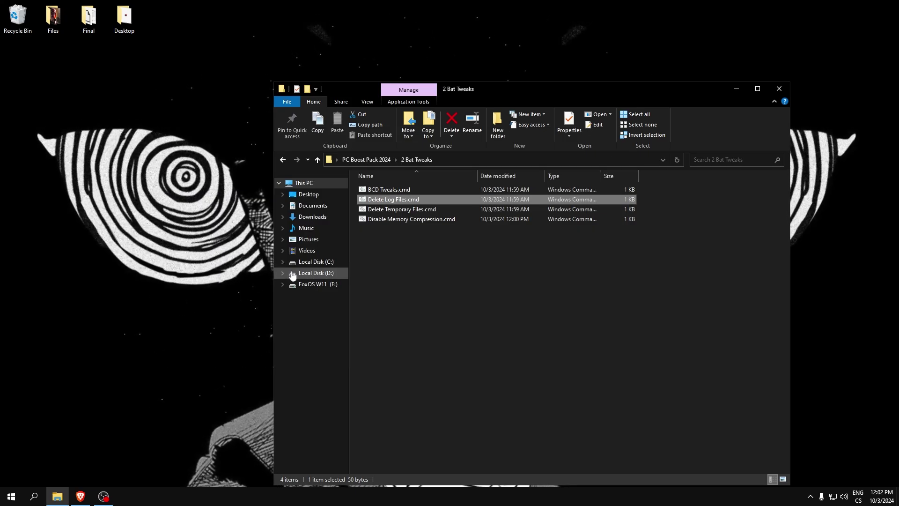
- Edit Delete Temporary Files.cmd to remove the first %temp% command lines, then close it
right_click(395, 214)
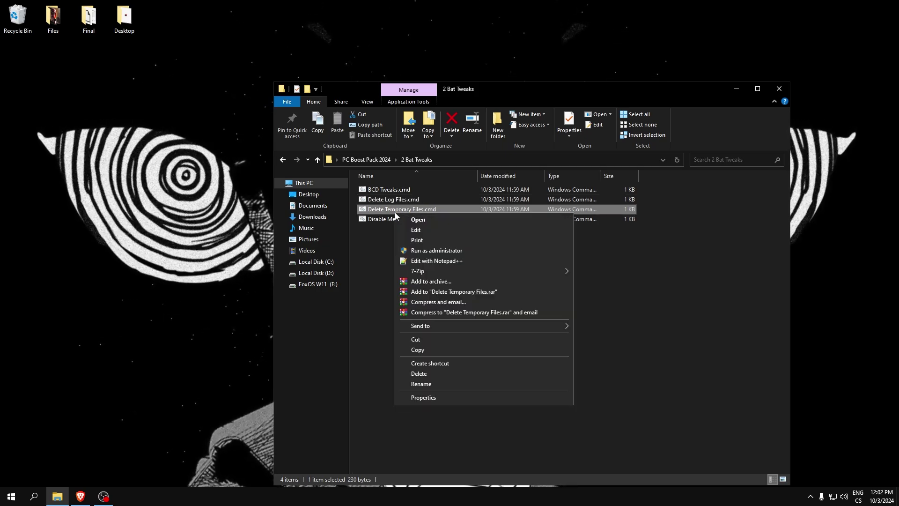
click(400, 228)
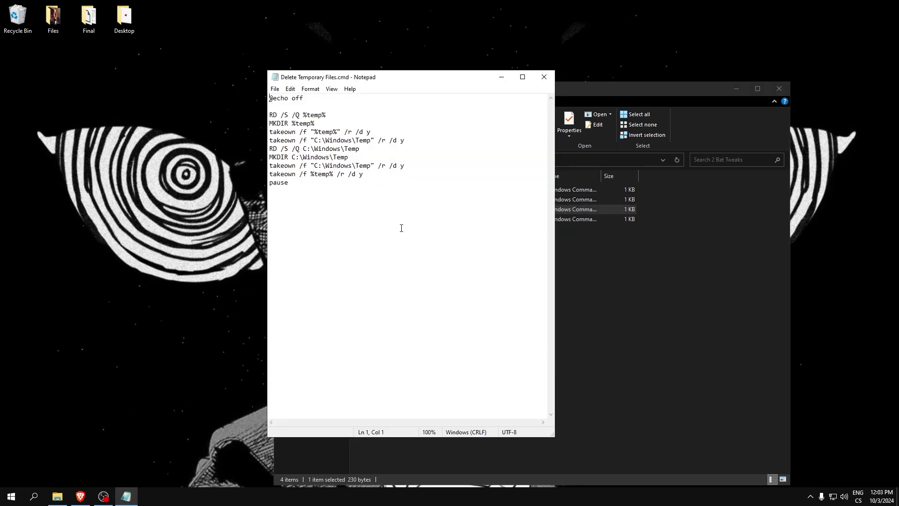
drag(268, 122, 260, 111)
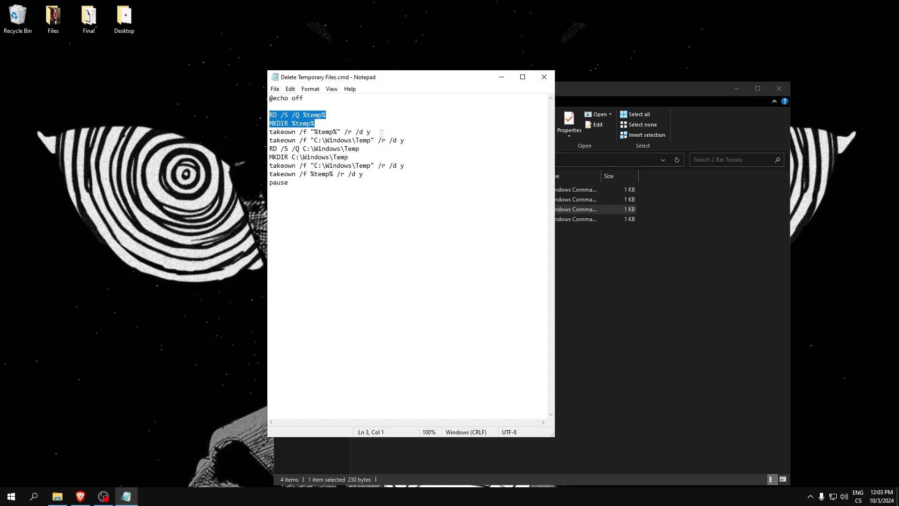
drag(382, 133, 260, 117)
key(BackSpace)
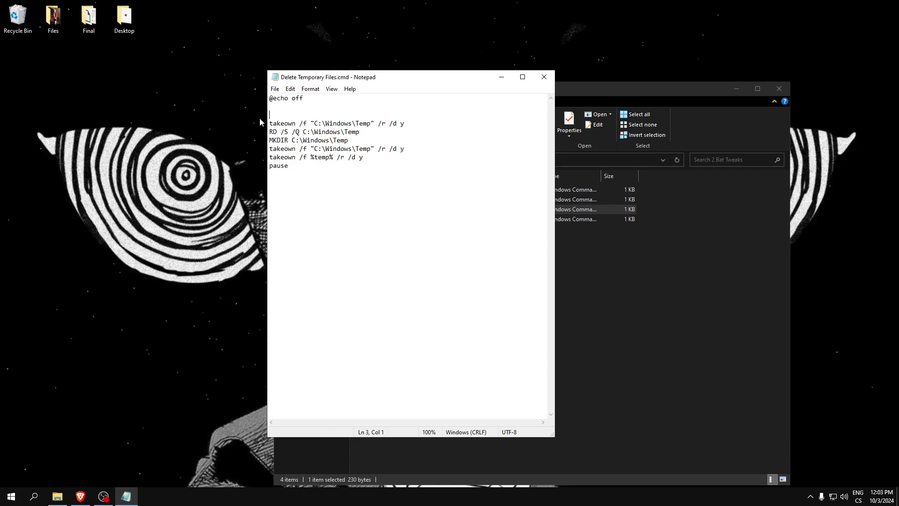
click(543, 77)
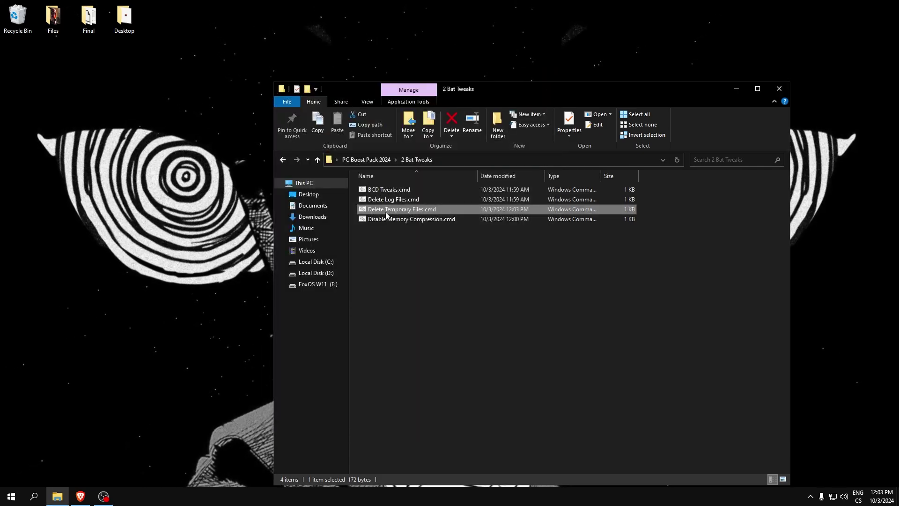
- Run Delete Temporary Files.cmd as administrator and centre its output window
right_click(384, 212)
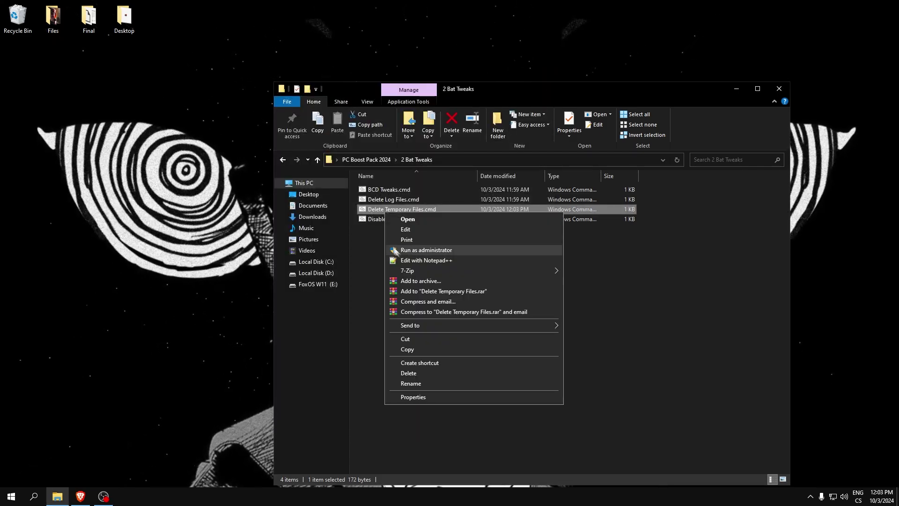
click(404, 253)
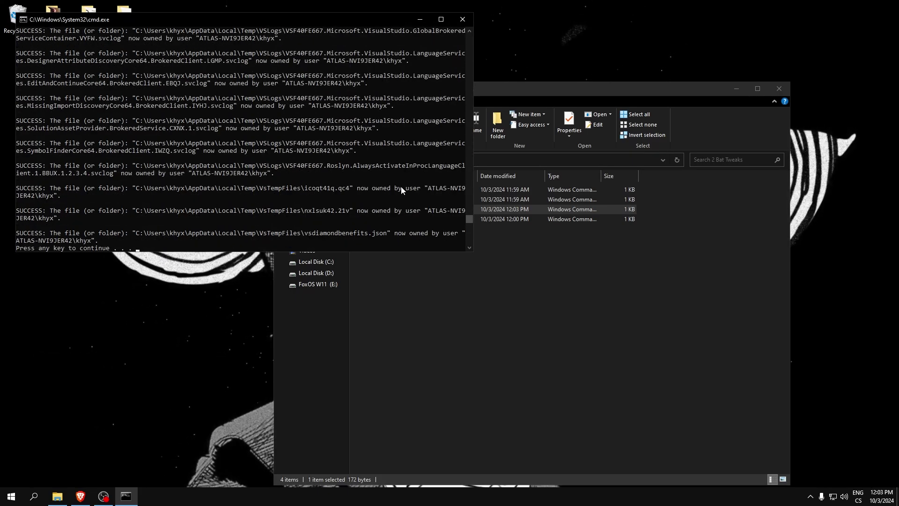
click(587, 106)
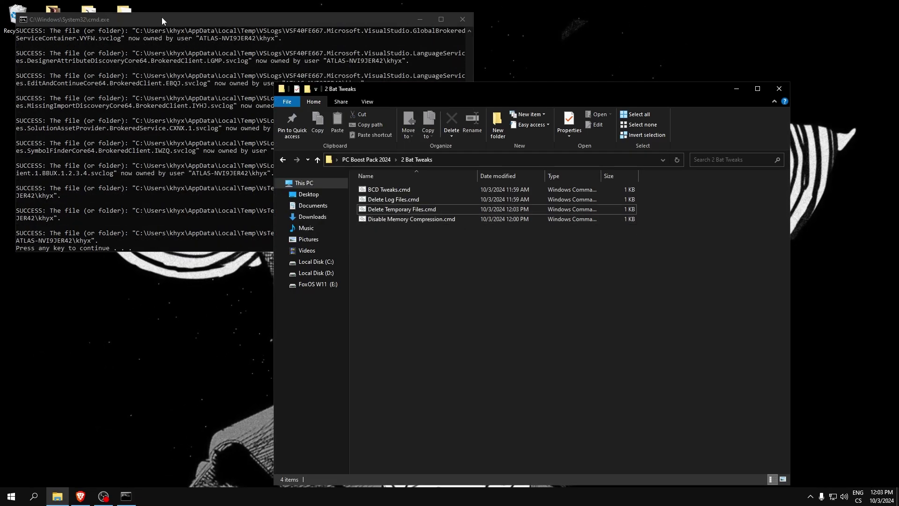
drag(163, 20, 299, 101)
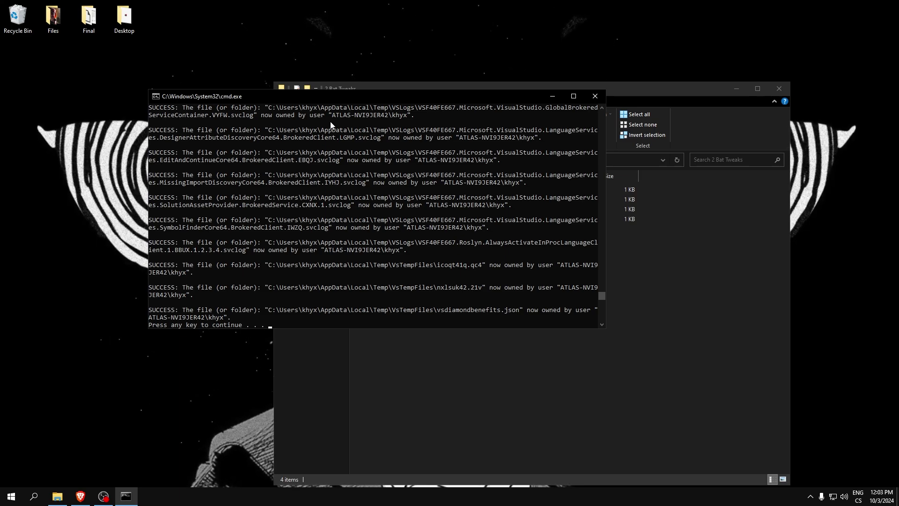
- Dismiss the cleanup window, run Disable Memory Compression.cmd as administrator, and close its output
key(Return)
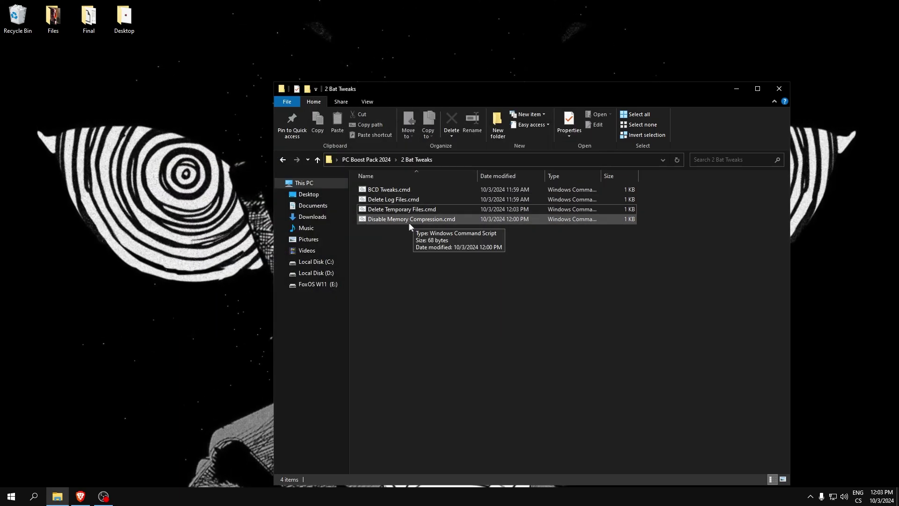
right_click(377, 220)
click(421, 262)
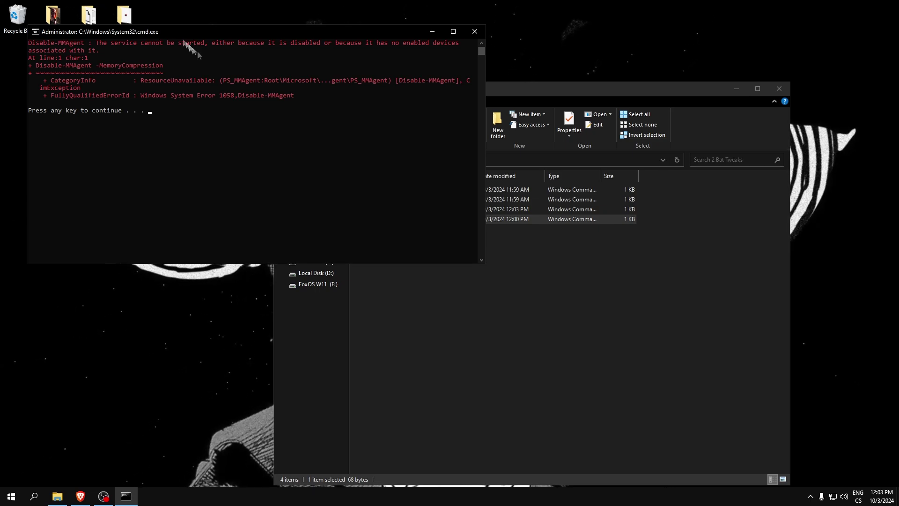
click(509, 253)
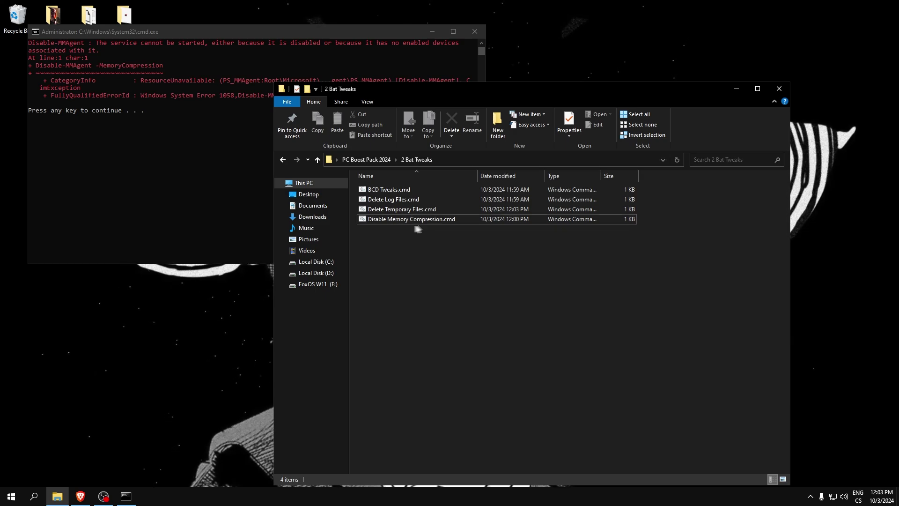
click(327, 34)
key(Return)
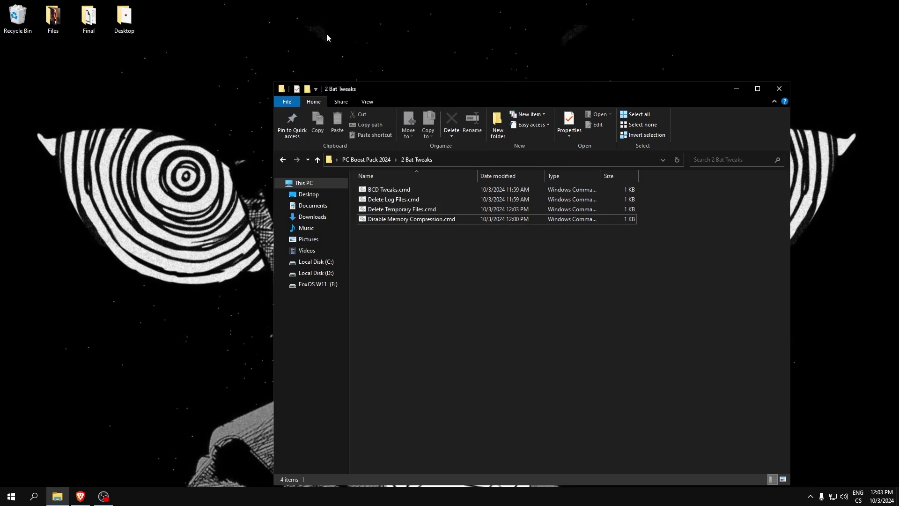
- Open the 3 Fortnite Priority Tweaks folder and open Fortnite High Priority.reg in Notepad
click(282, 160)
double_click(387, 209)
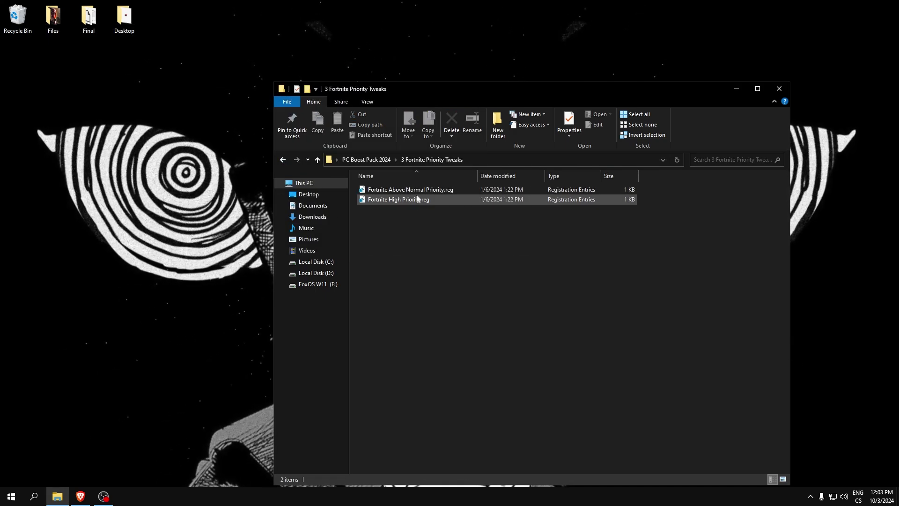
right_click(388, 200)
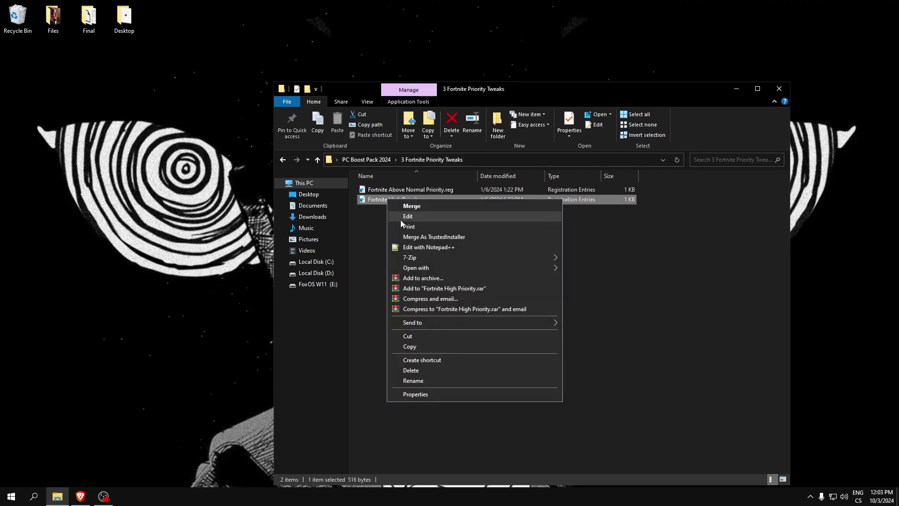
click(374, 220)
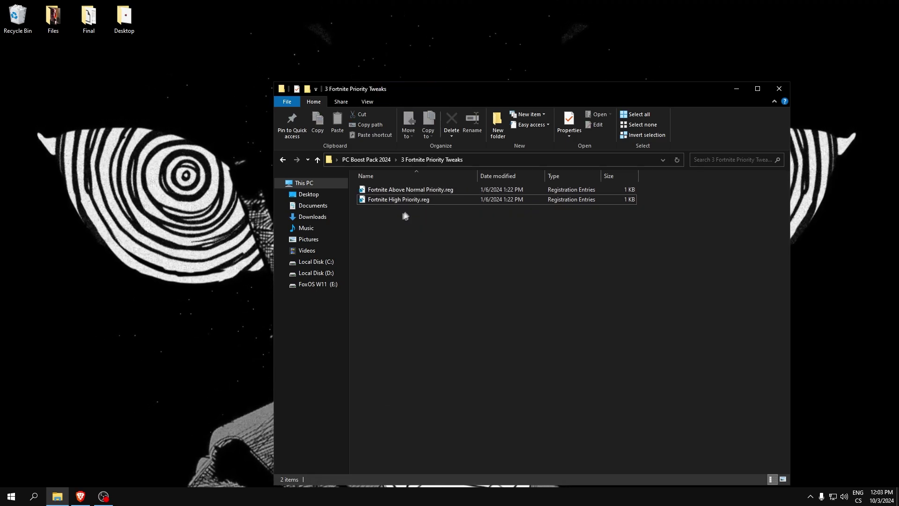
drag(422, 234, 386, 202)
right_click(370, 202)
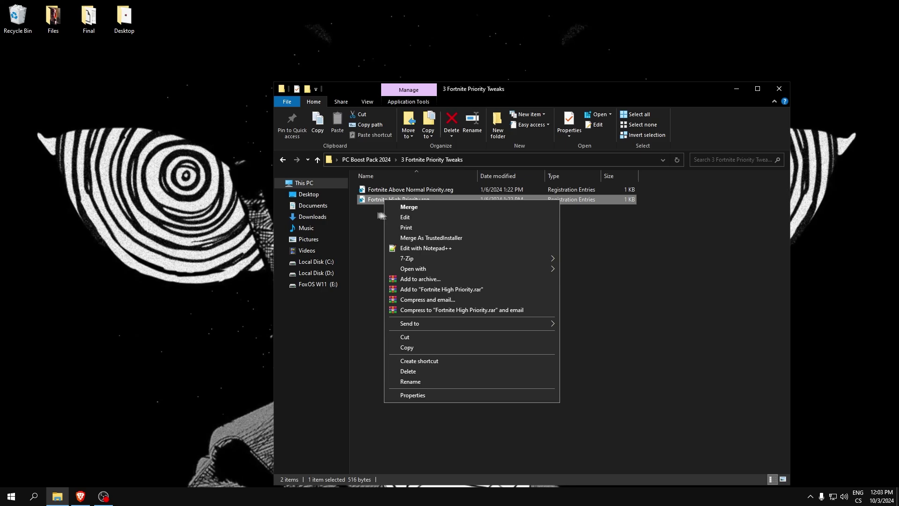
click(405, 217)
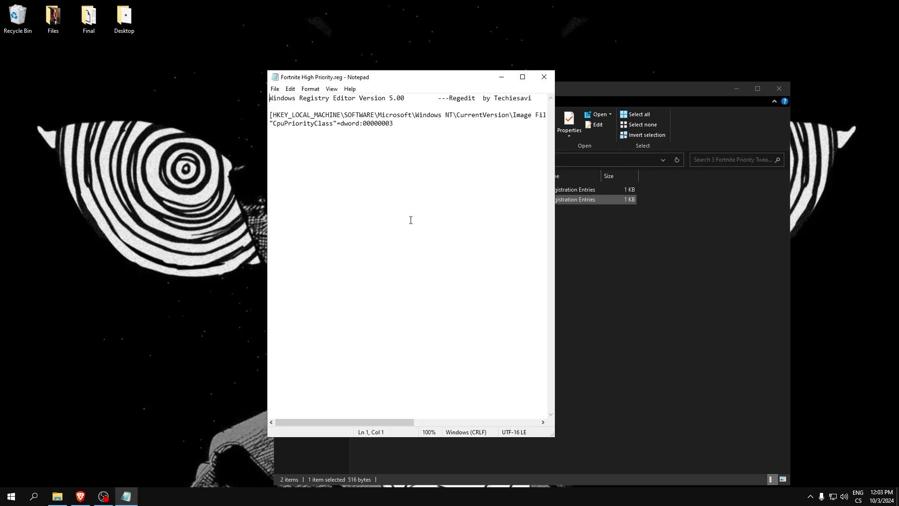
- Inspect the FortniteClient-Win64-Shipping.exe key in the file and close it without changes
drag(408, 421, 533, 418)
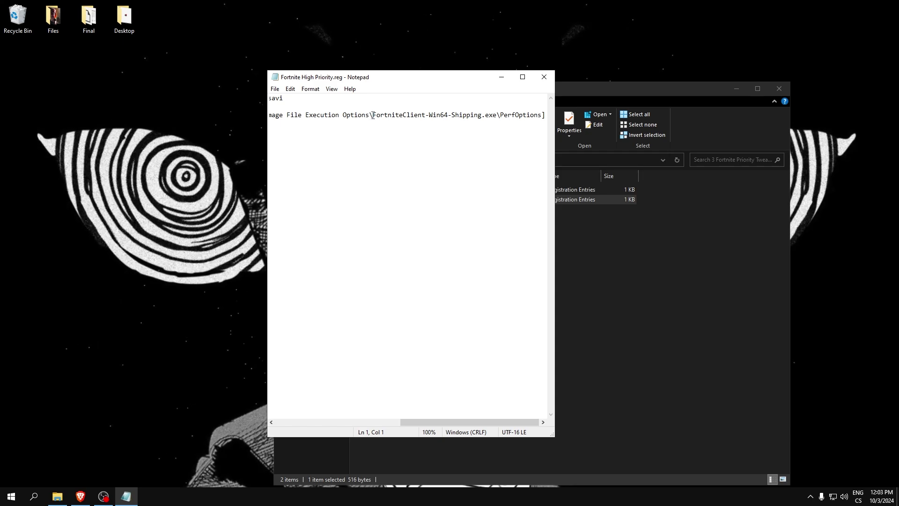
drag(373, 115, 512, 335)
click(496, 119)
click(486, 109)
drag(410, 422, 535, 414)
drag(374, 114, 545, 115)
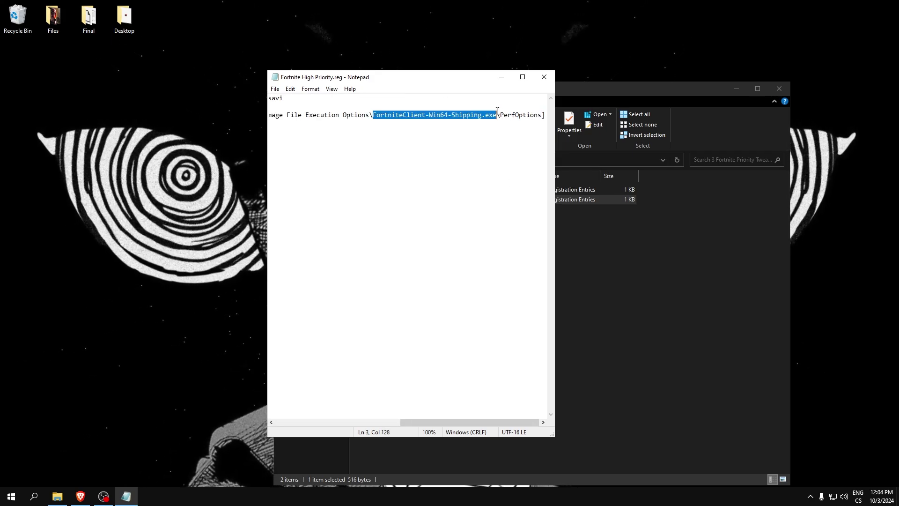
click(543, 77)
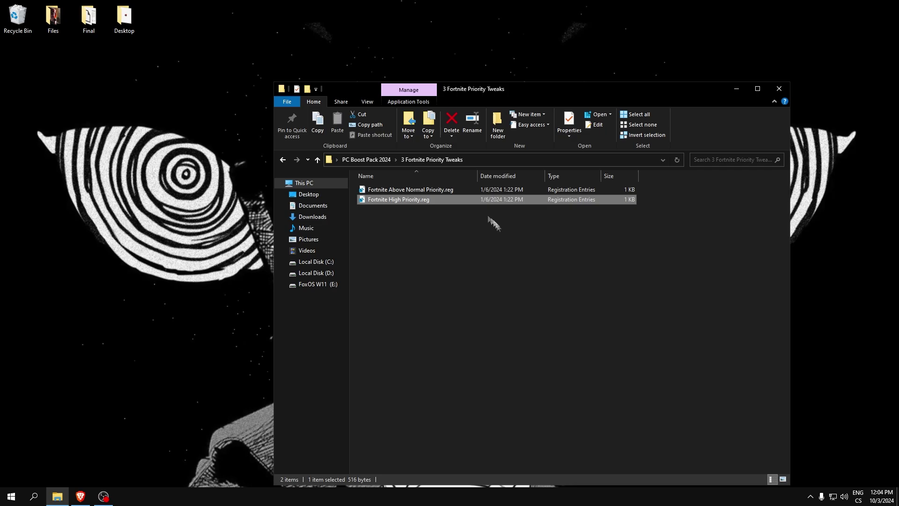
- Merge Fortnite High Priority.reg into the registry and go up to PC Boost Pack 2024
double_click(397, 201)
click(519, 261)
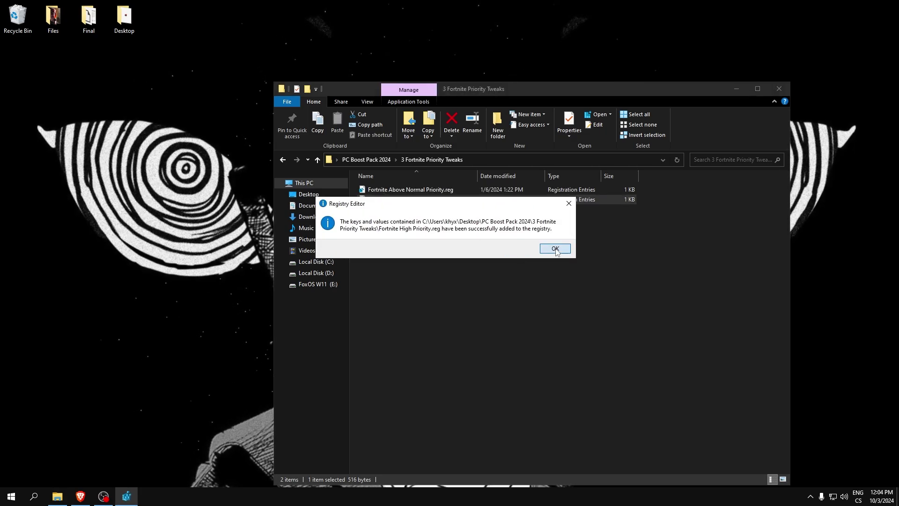
click(556, 249)
key(BackSpace)
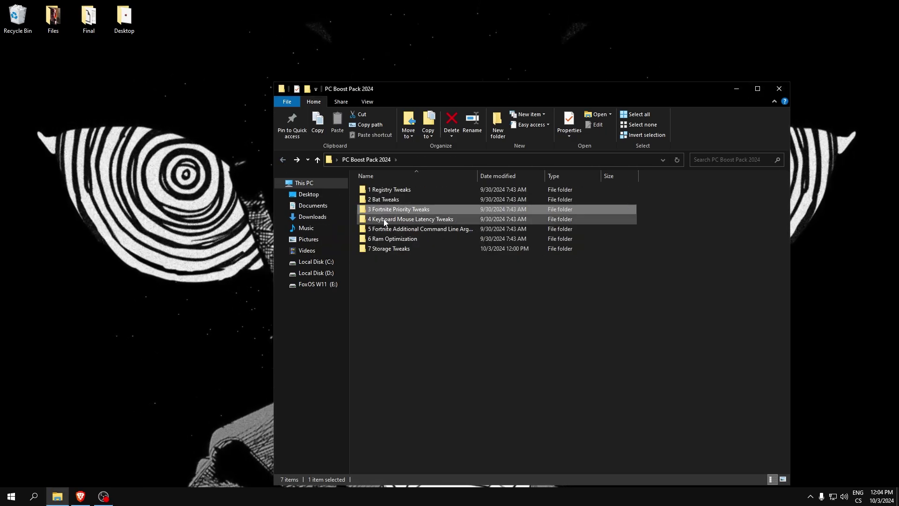
- Navigate to 4 Keyboard Mouse Latency Tweaks > 10decimal and open KBDQS 10.reg in Notepad
double_click(384, 220)
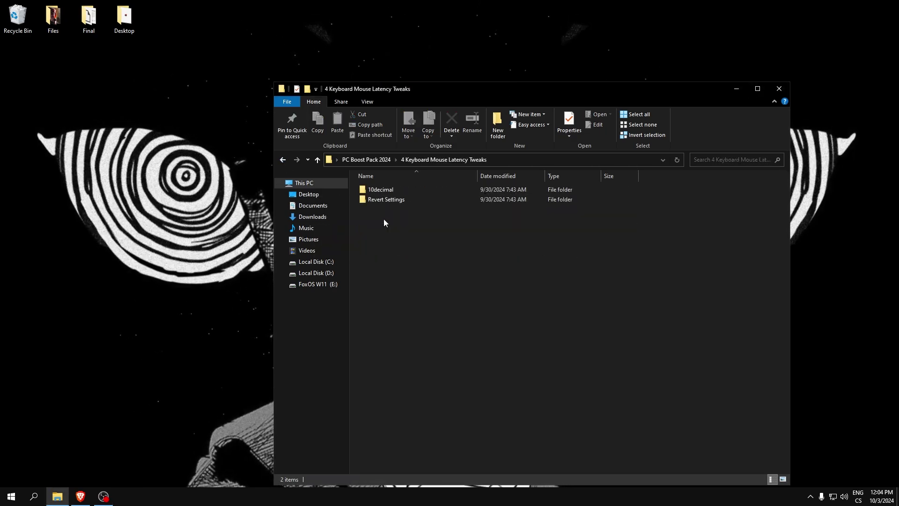
double_click(367, 191)
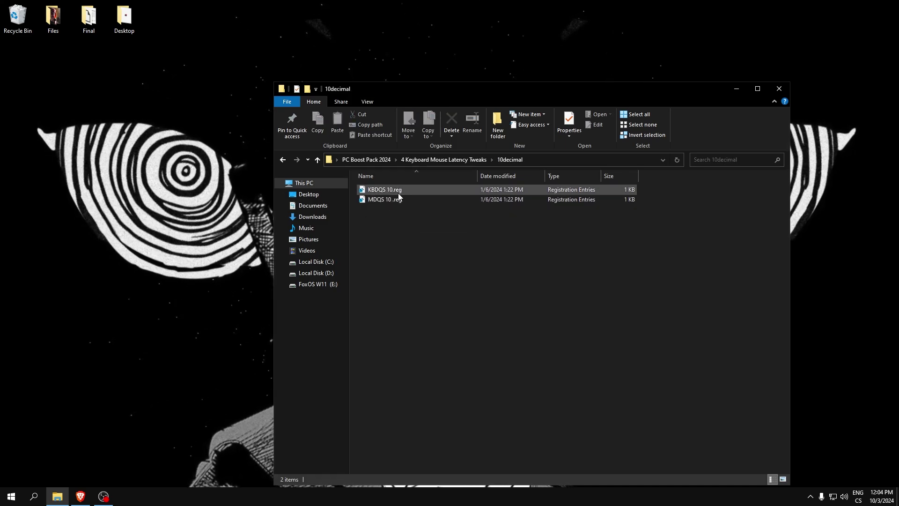
click(283, 160)
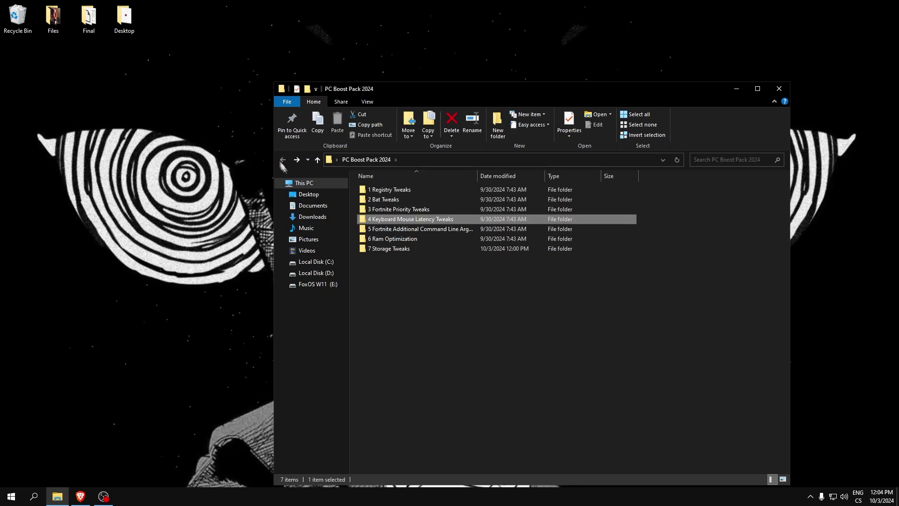
double_click(368, 219)
double_click(386, 189)
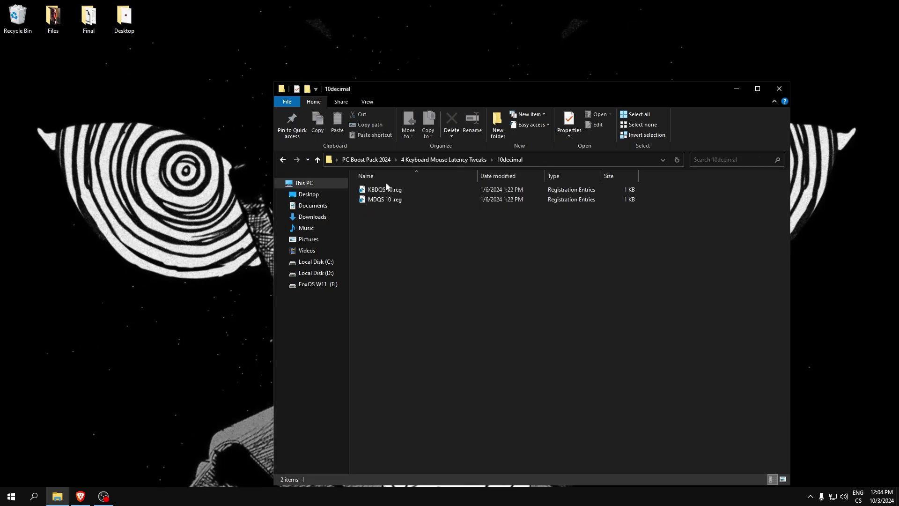
right_click(383, 192)
click(402, 210)
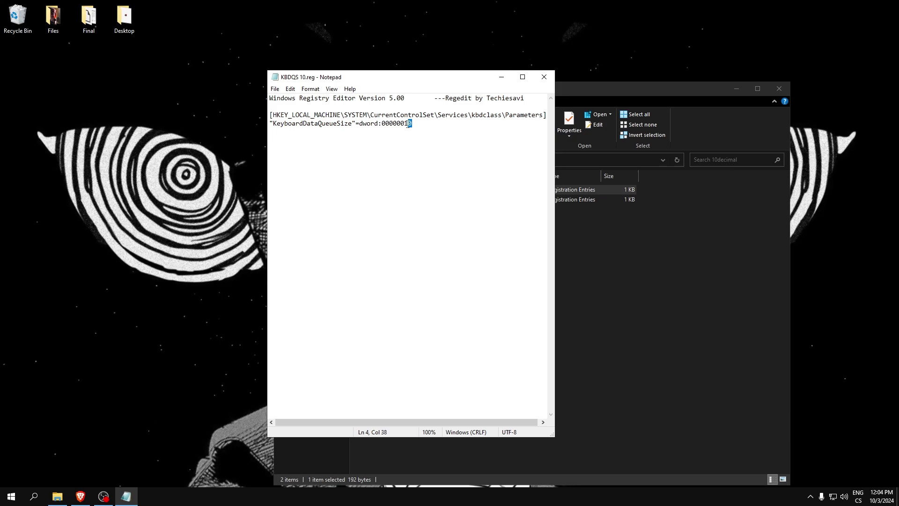
- Review the KeyboardDataQueueSize value in KBDQS 10.reg, discarding the unsaved change
drag(421, 78, 475, 108)
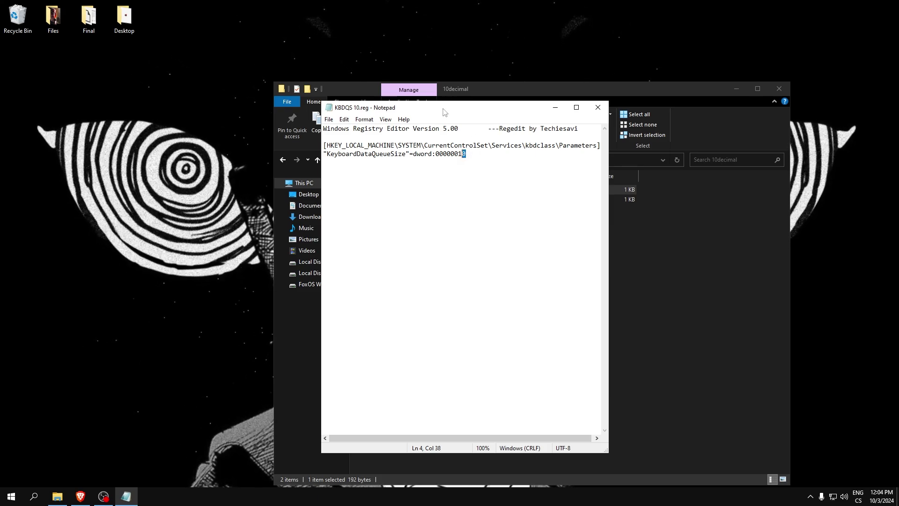
drag(444, 112, 467, 106)
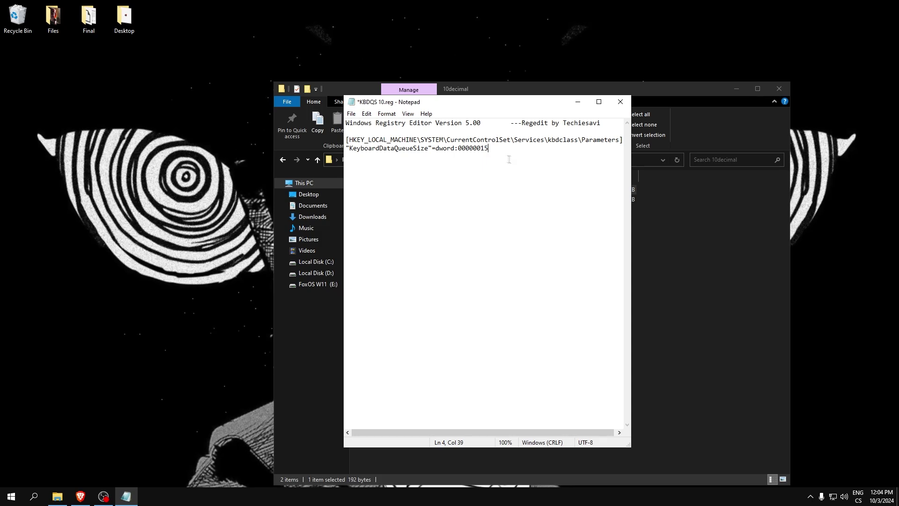
click(619, 101)
click(464, 263)
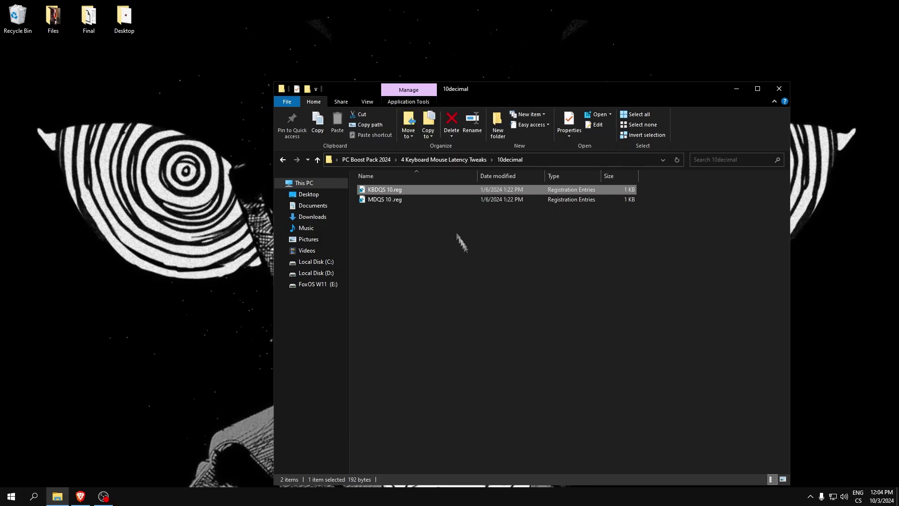
right_click(395, 189)
click(426, 206)
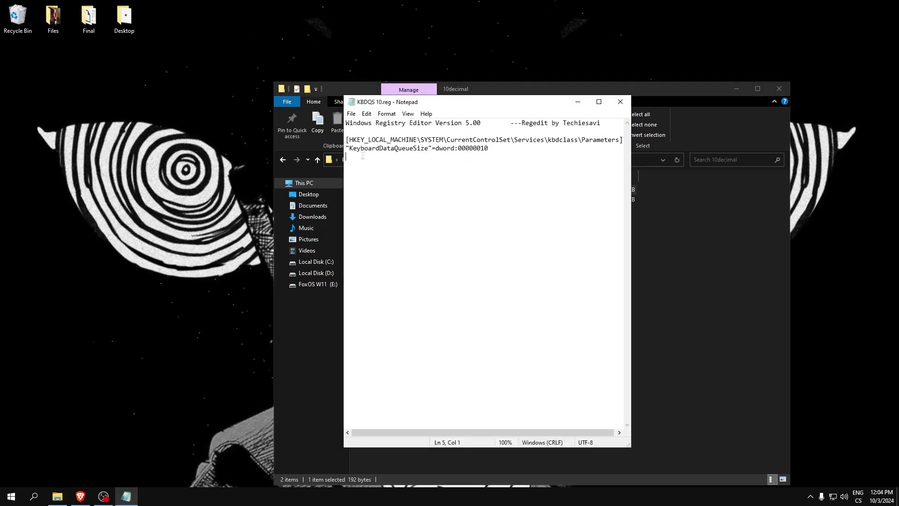
drag(363, 155, 345, 149)
click(620, 102)
- Merge KBDQS 10.reg into the registry, then re-inspect it and discard the edited value
double_click(389, 189)
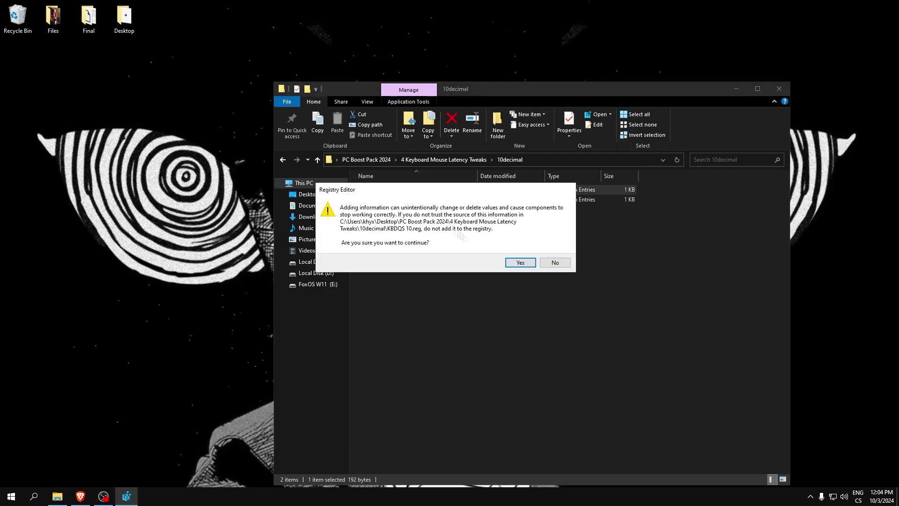
click(521, 262)
click(554, 246)
right_click(396, 192)
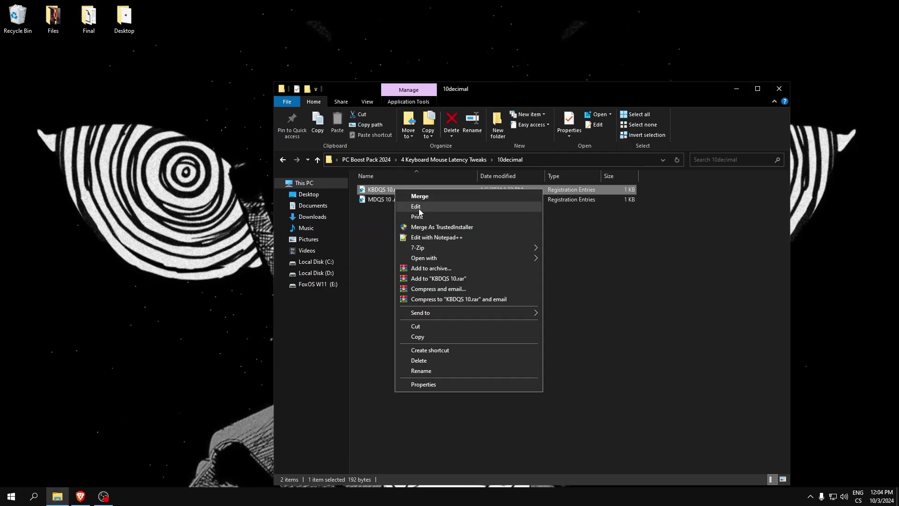
click(412, 206)
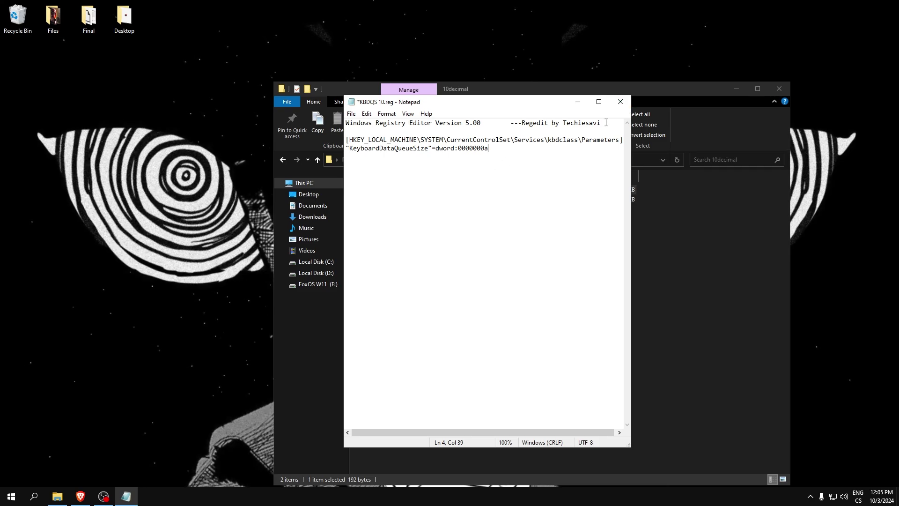
click(620, 101)
click(483, 263)
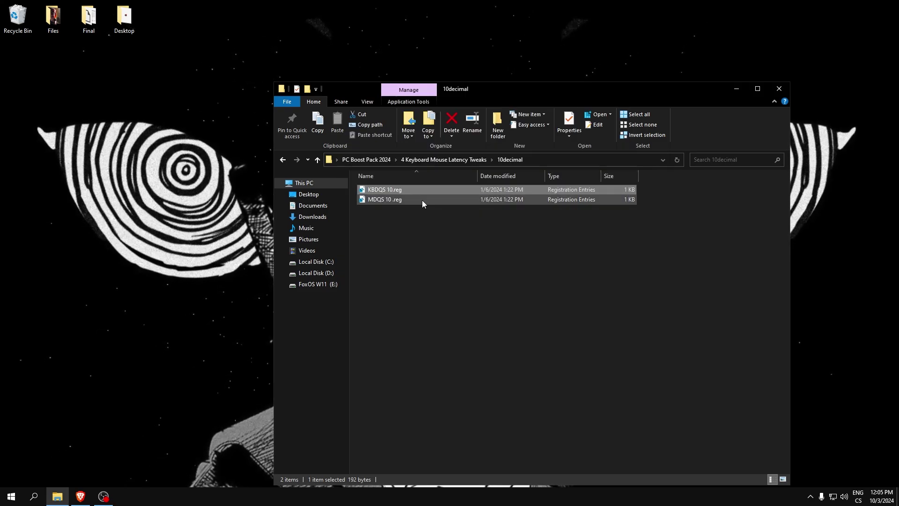
- Merge MDQS 10.reg and return to the 4 Keyboard Mouse Latency Tweaks folder
double_click(392, 201)
click(523, 263)
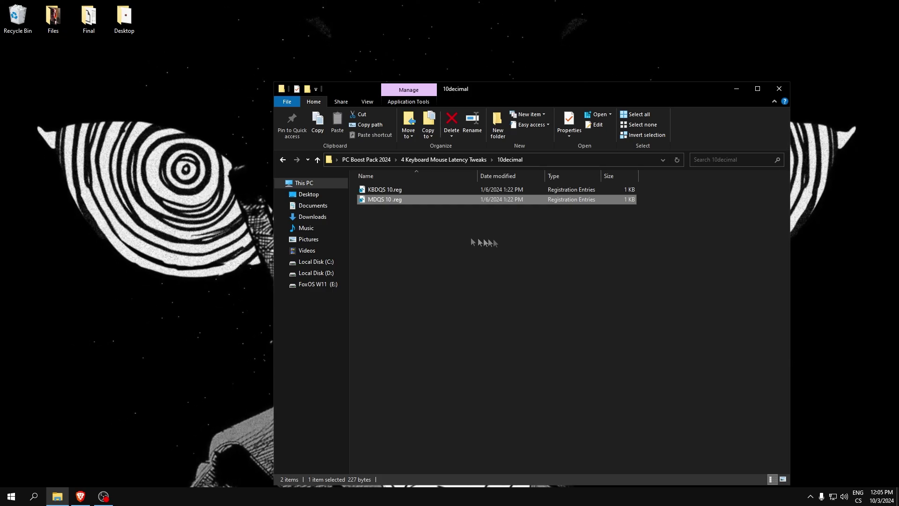
click(286, 160)
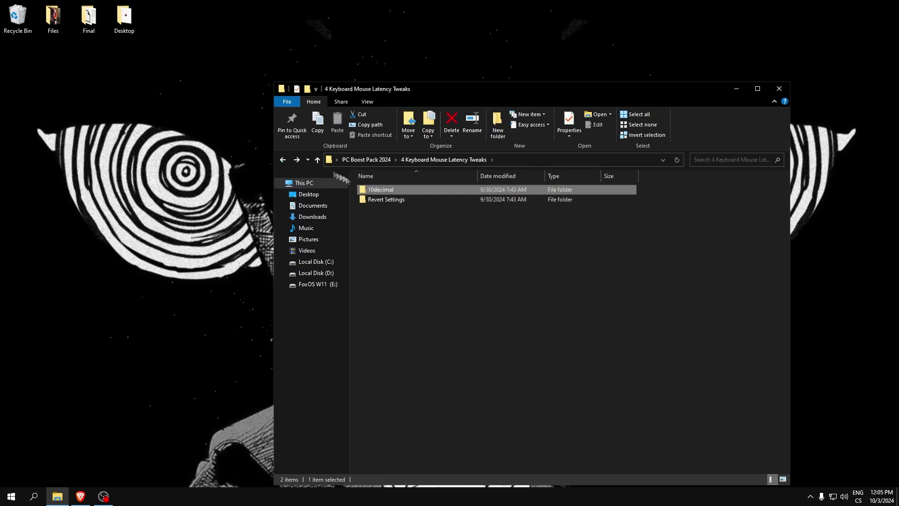
- Open the Fortnite arguments text file in 5 Fortnite Additional Command Line Arguments
click(285, 160)
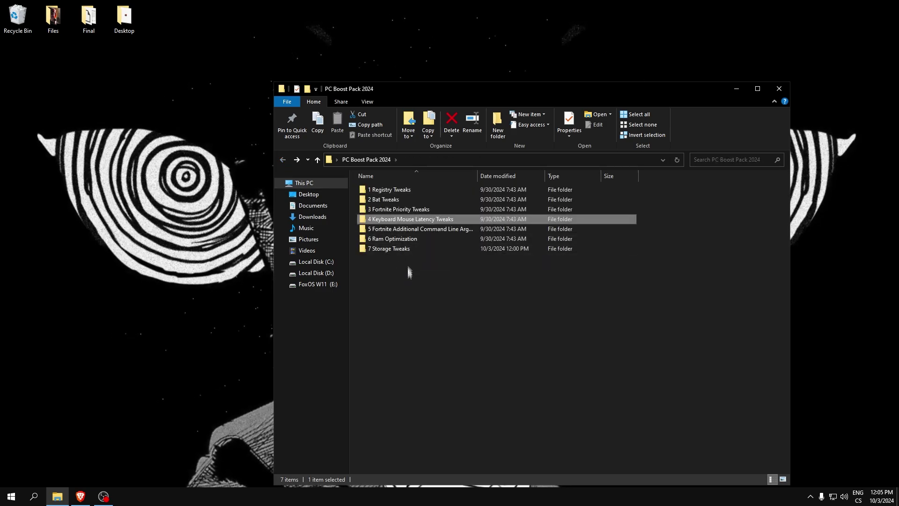
double_click(385, 230)
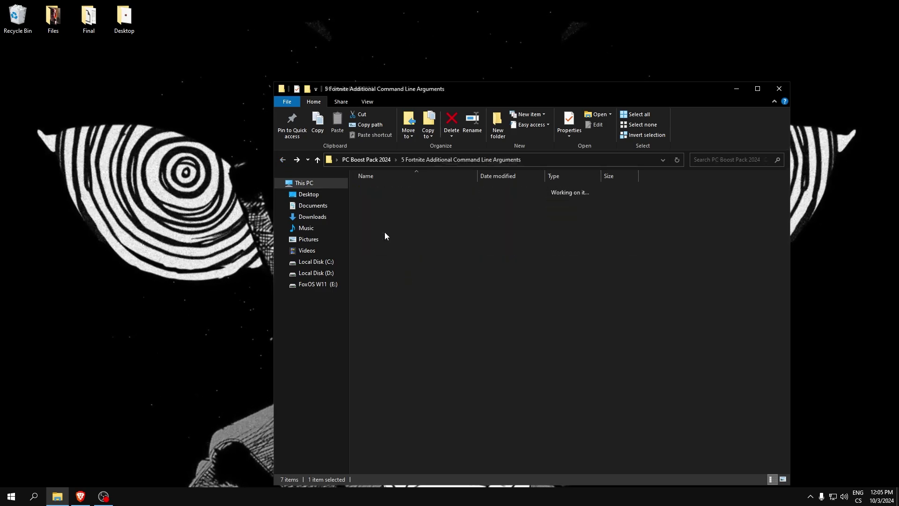
double_click(425, 189)
drag(458, 97, 420, 102)
- Select and review the launch arguments line, including -USEALLAVALIABLECORES
drag(464, 133, 300, 136)
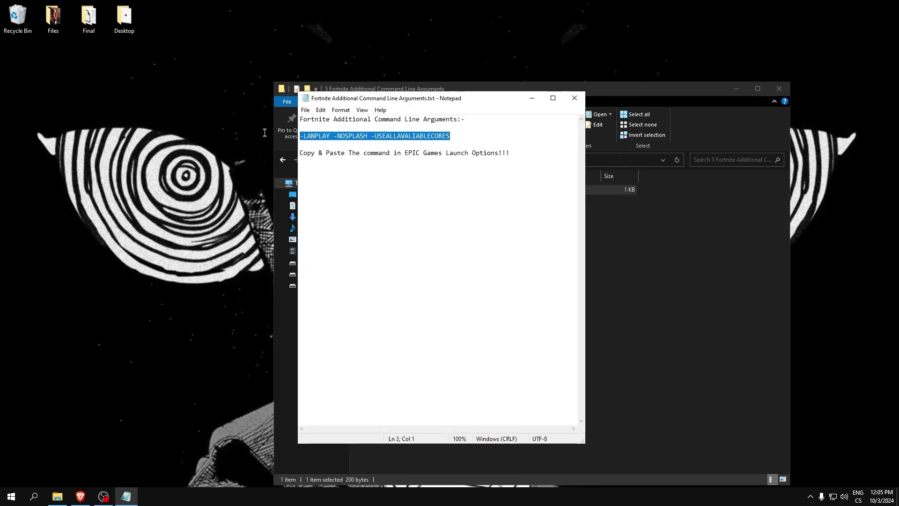
right_click(301, 136)
click(442, 136)
drag(462, 133, 347, 136)
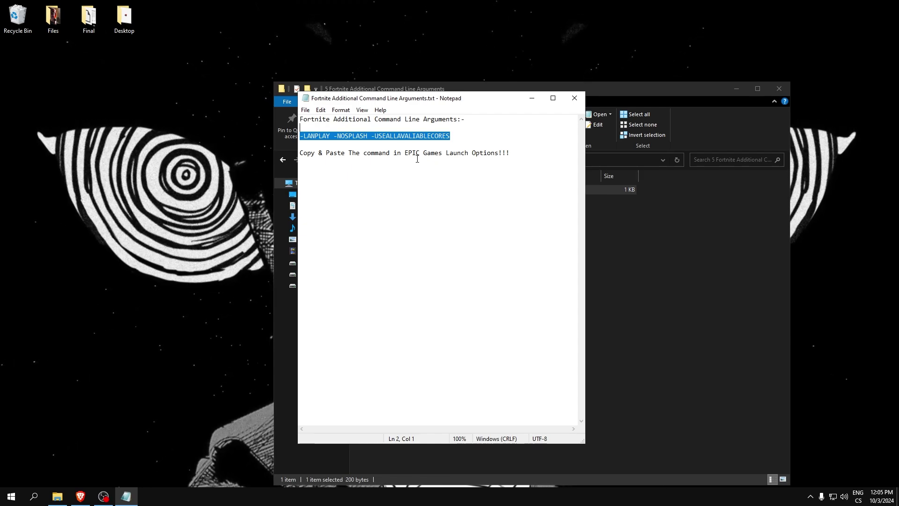
click(454, 135)
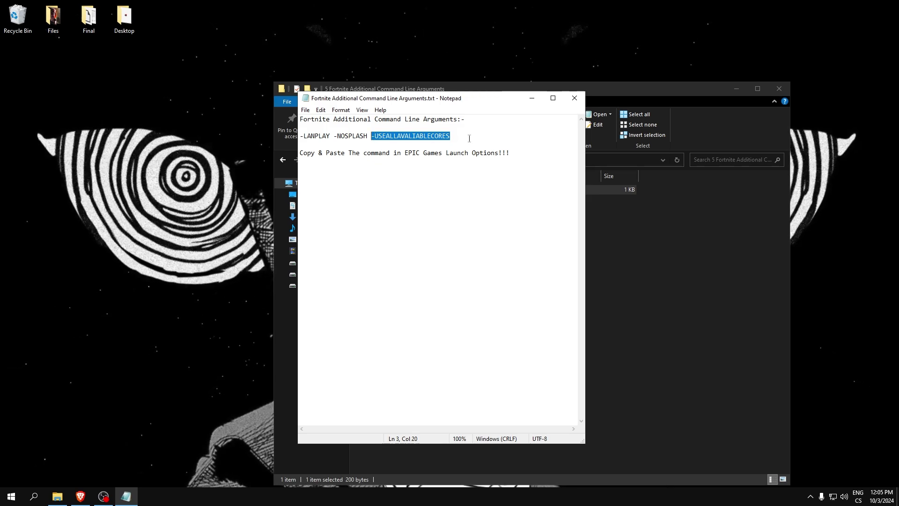
click(454, 136)
right_click(427, 131)
click(376, 136)
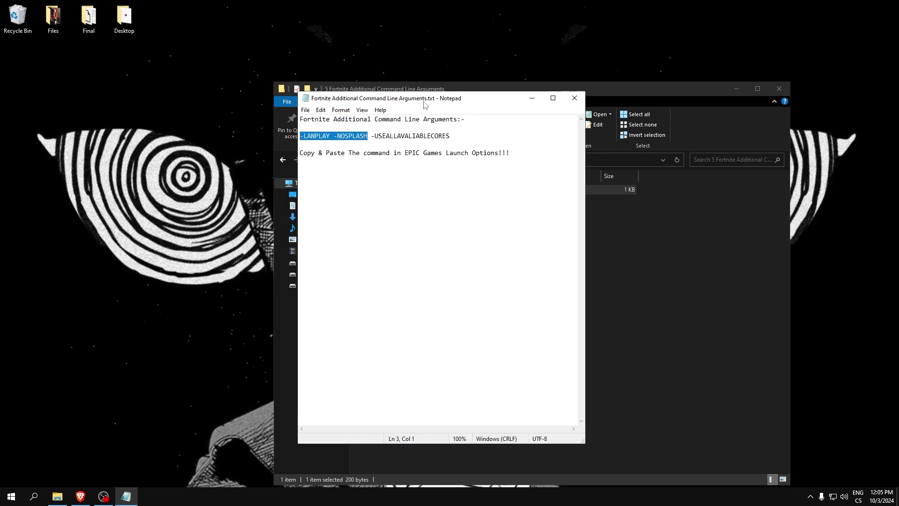
- Close the arguments file and return to the PC Boost Pack 2024 folder
drag(424, 105, 453, 110)
click(607, 102)
click(283, 160)
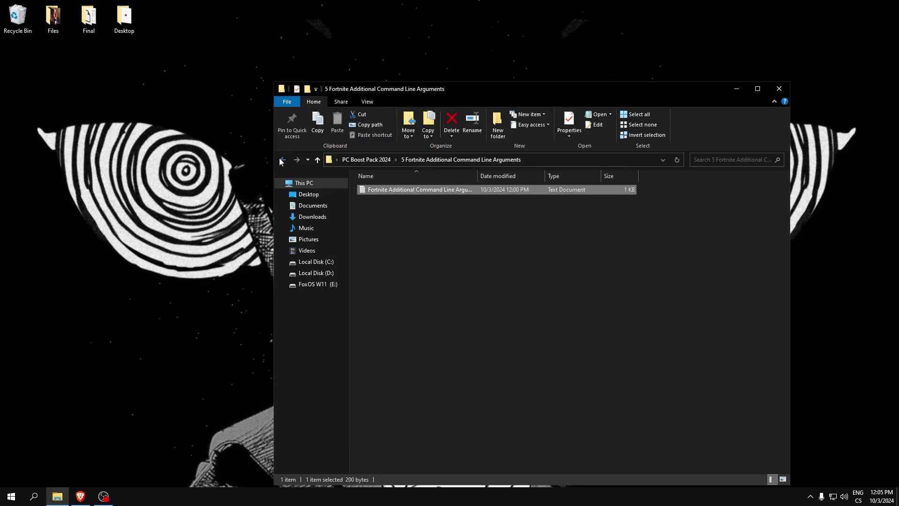
- Open 6 Ram Optimization and merge 8GB Ram.reg into the registry
double_click(384, 240)
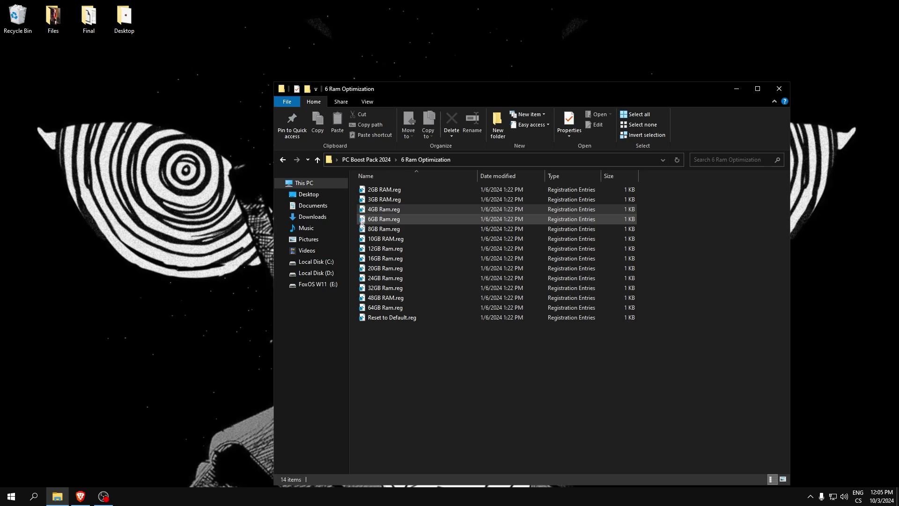
drag(353, 308, 370, 230)
double_click(383, 229)
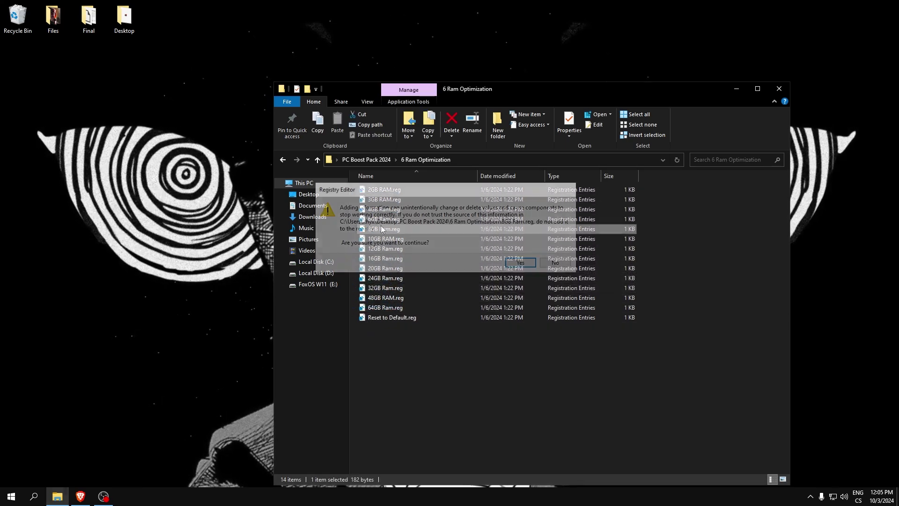
click(520, 263)
click(564, 246)
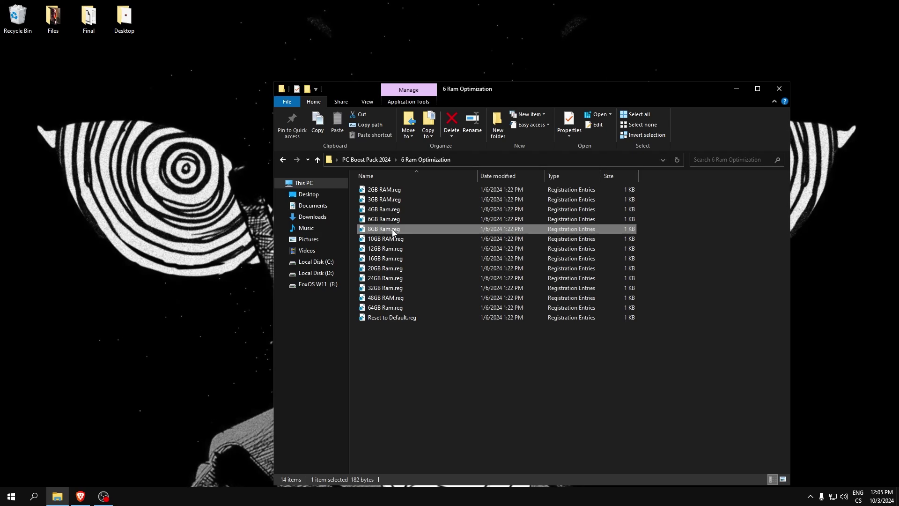
- Check the 8.0 GB memory reading in Task Manager's Performance view, then return to PC Boost Pack 2024
right_click(406, 495)
click(438, 459)
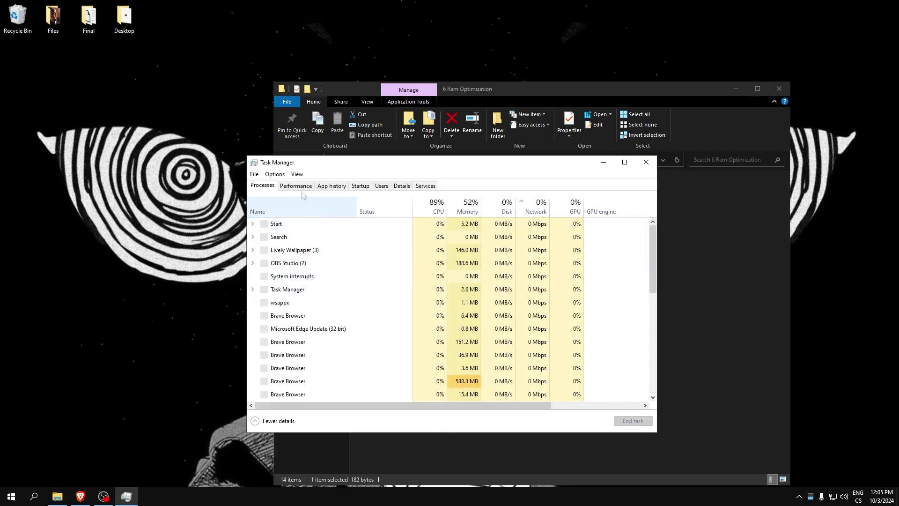
click(295, 185)
drag(421, 162, 385, 148)
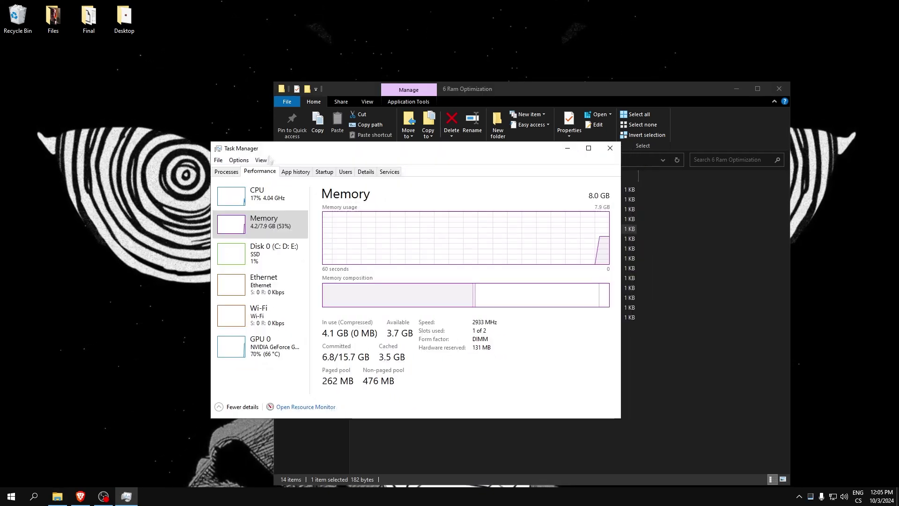
click(610, 148)
click(283, 159)
- Open 7 Storage Tweaks and run Clean Temporary Files.bat as administrator through both pauses
double_click(388, 249)
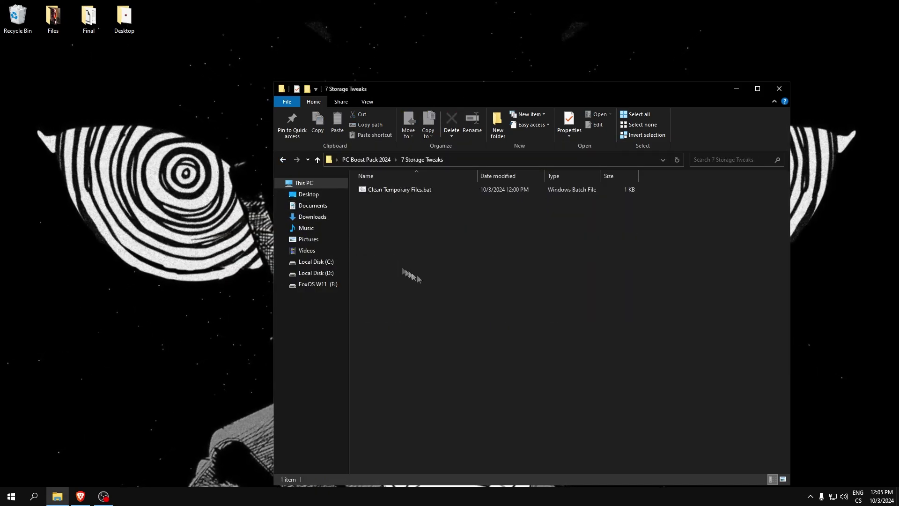
right_click(382, 189)
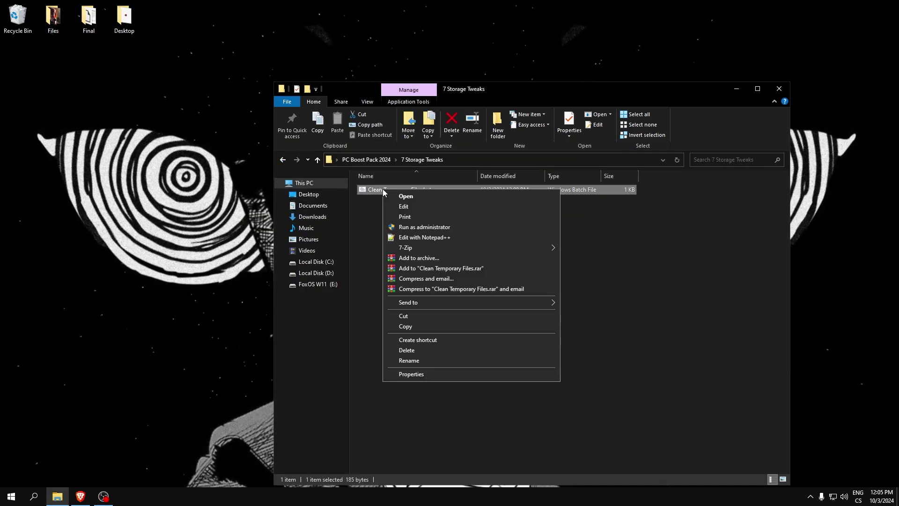
click(414, 227)
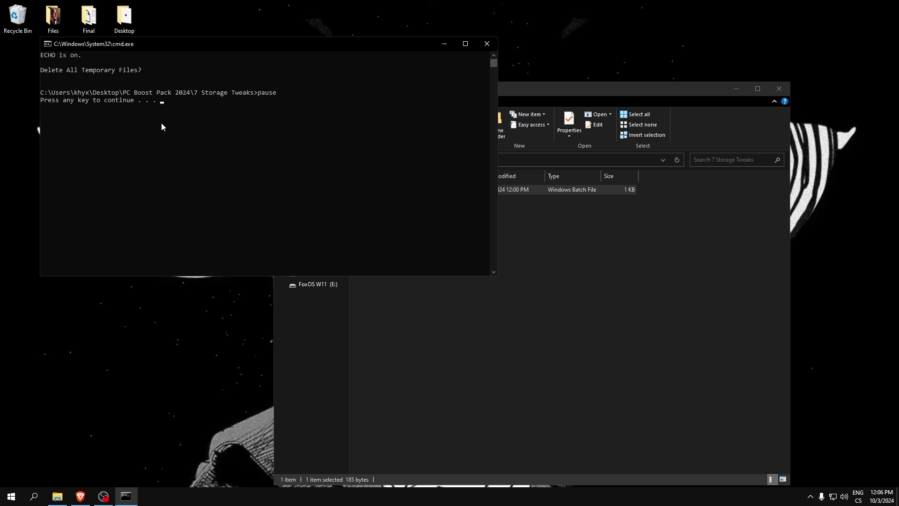
key(Return)
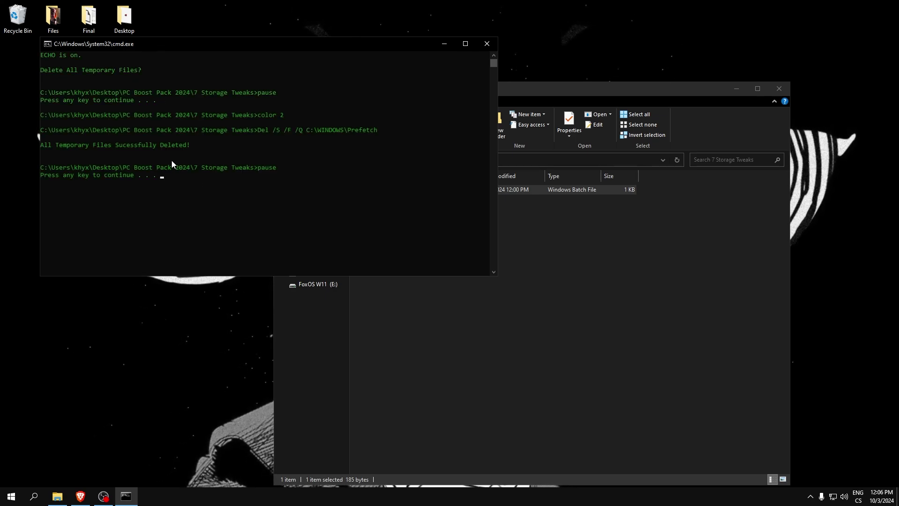
key(Return)
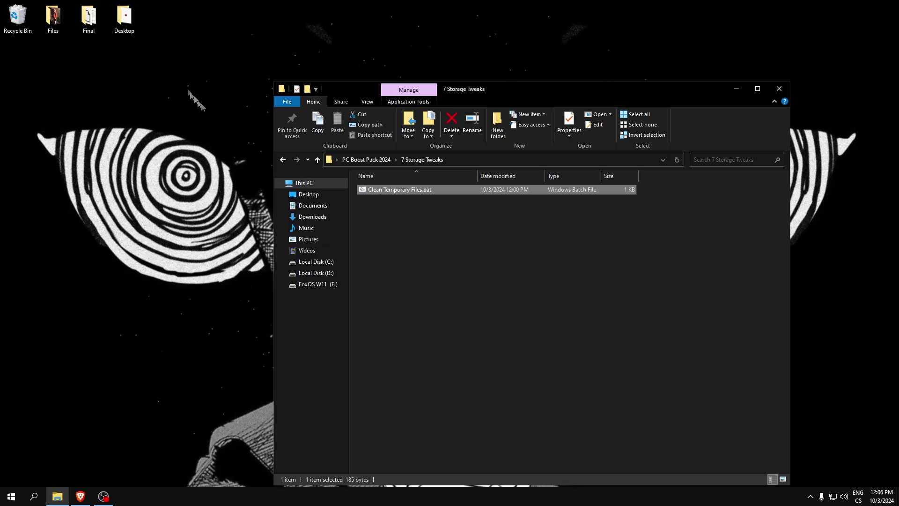
- Open the Final folder on the Desktop and launch Elysium V2.exe
double_click(88, 18)
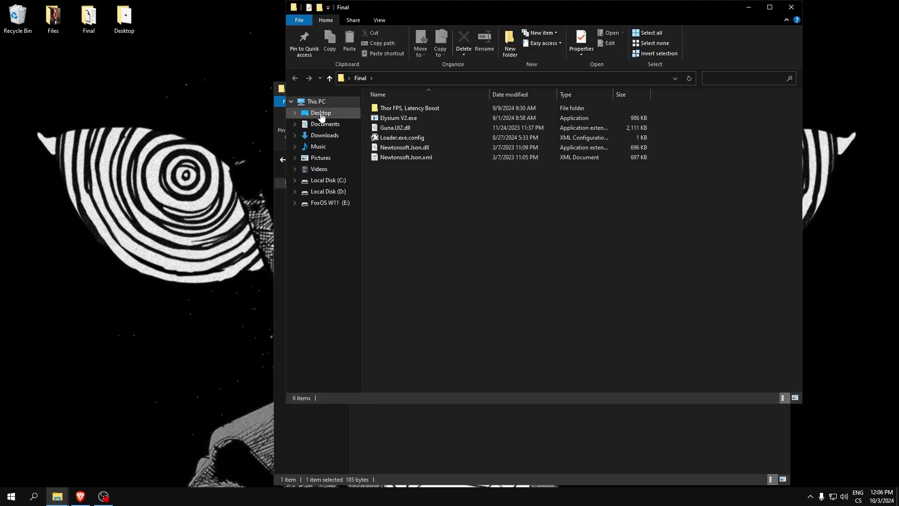
click(321, 115)
double_click(397, 127)
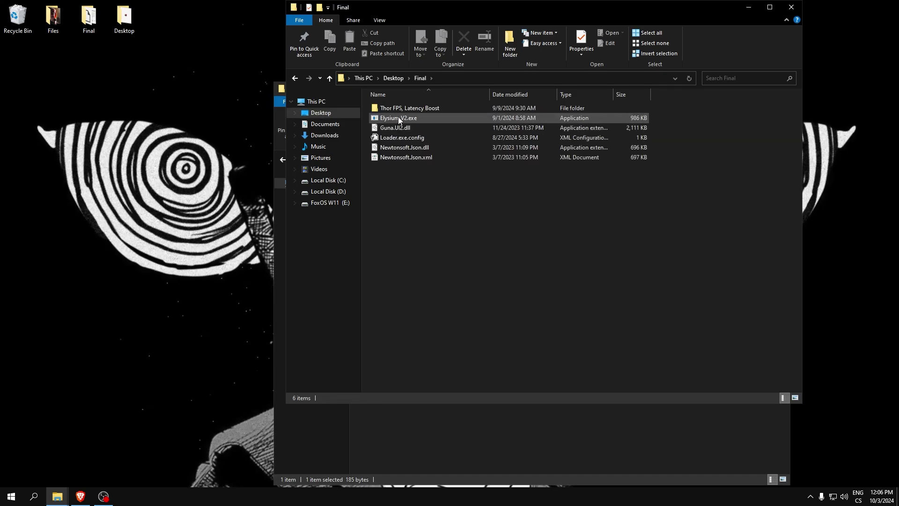
click(399, 120)
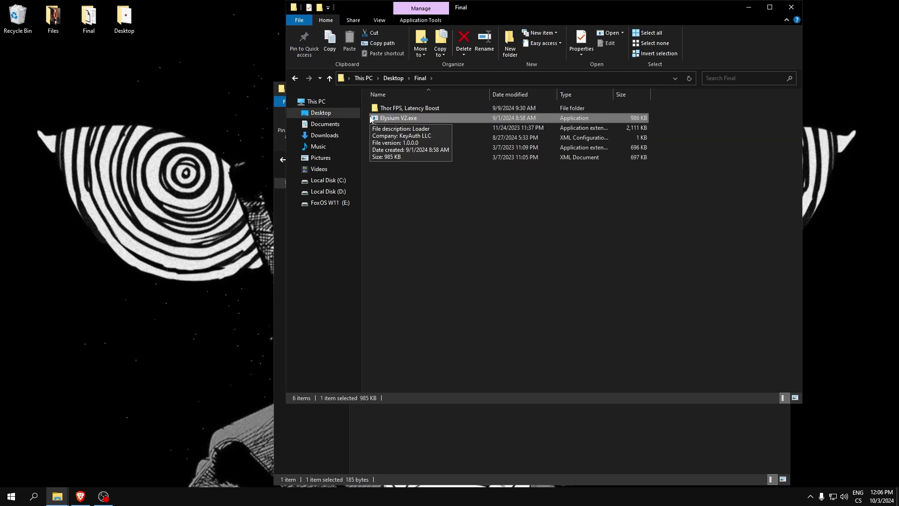
double_click(370, 120)
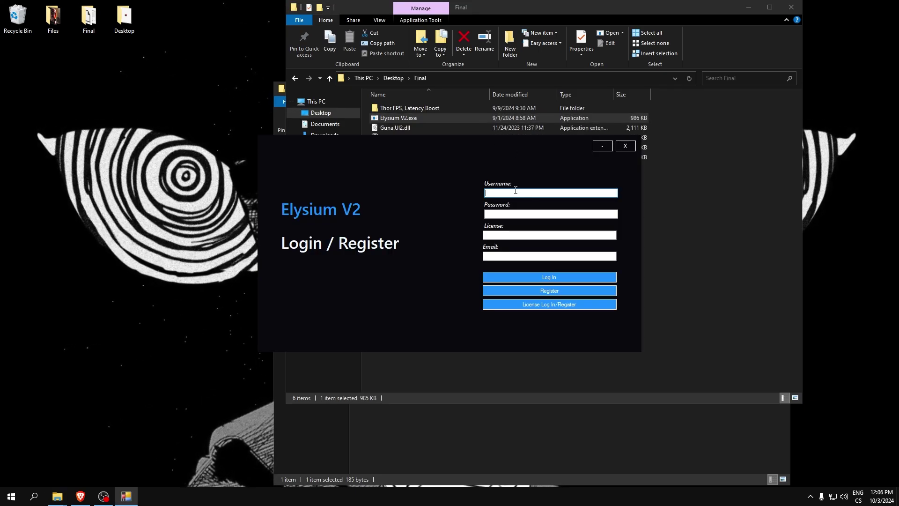
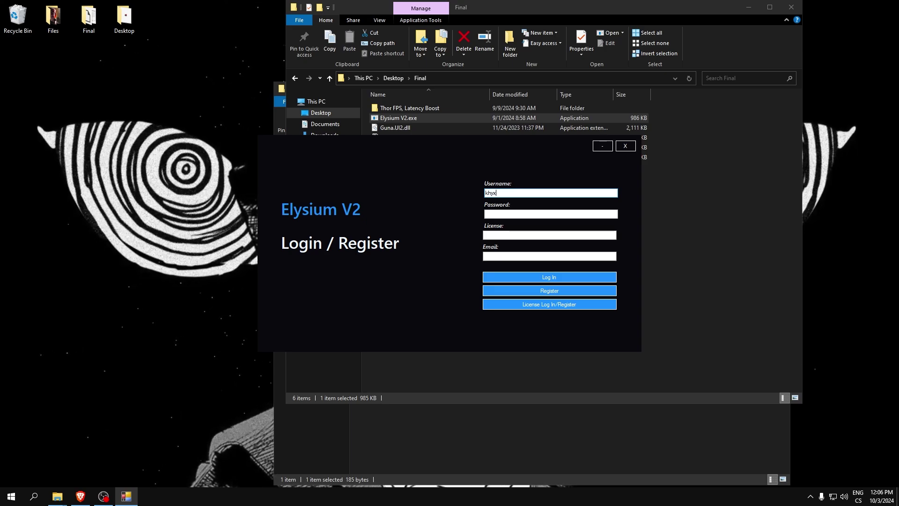
- Enter the username and password in Elysium V2, attempt a login and dismiss the message
key(Tab)
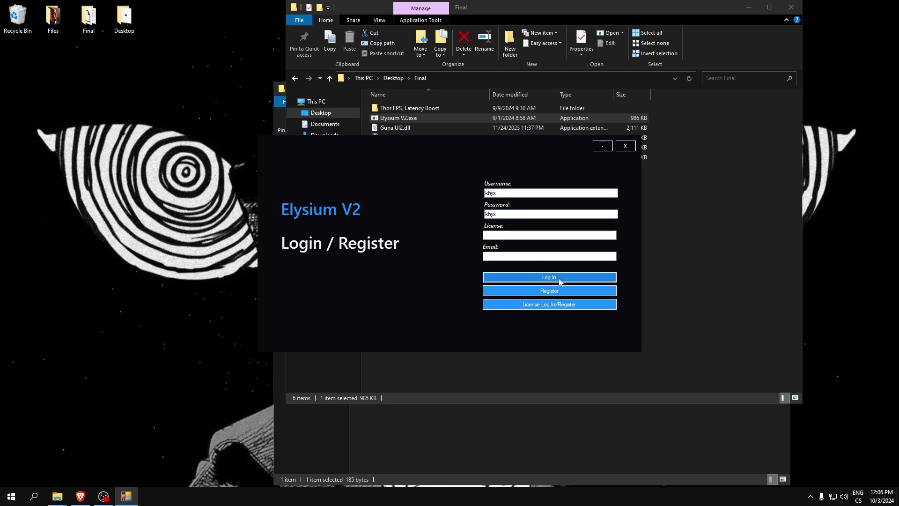
click(559, 281)
key(Return)
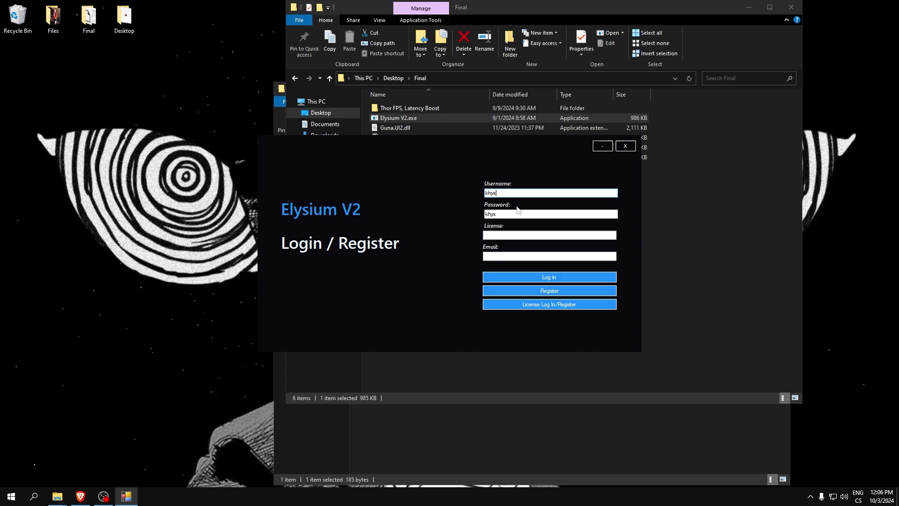
- Append 1 to the username and password and register a new account
text(1)
click(517, 213)
text(1)
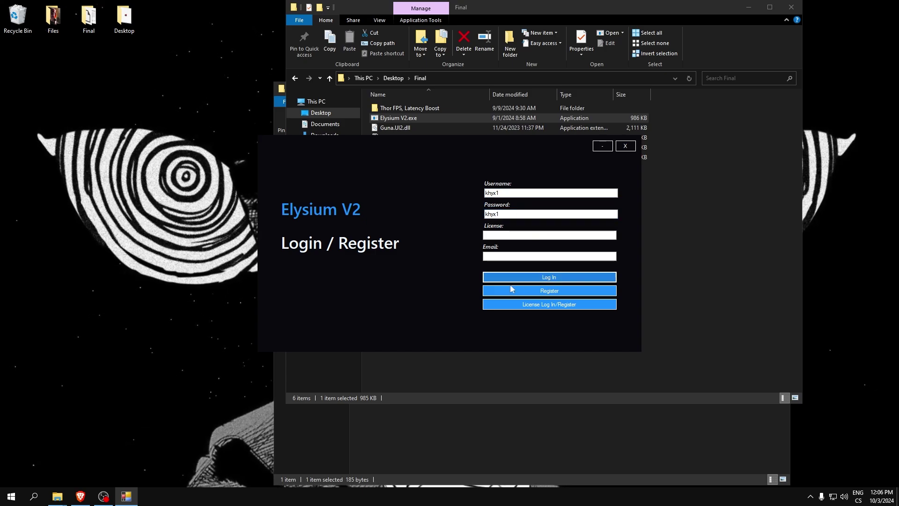
click(511, 289)
click(510, 277)
- On the KeyAuth Users page, reset the first matching user's HWID
click(84, 494)
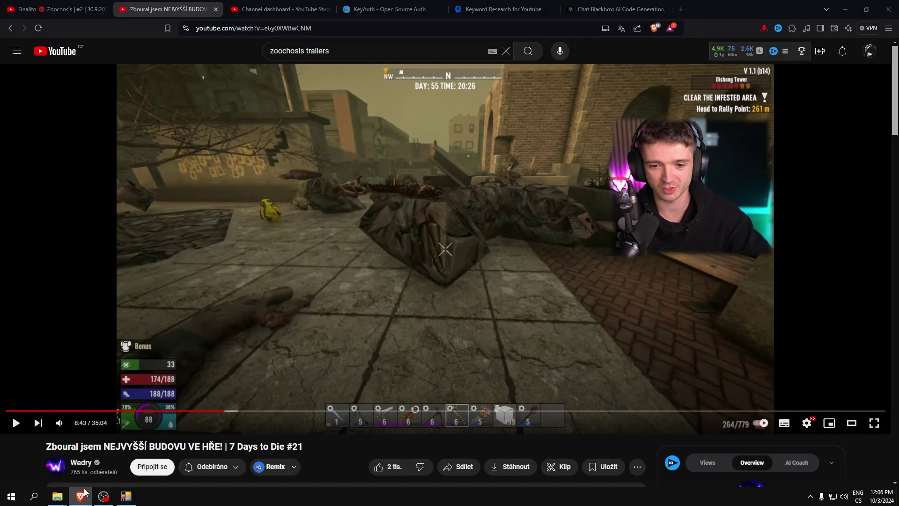
click(389, 9)
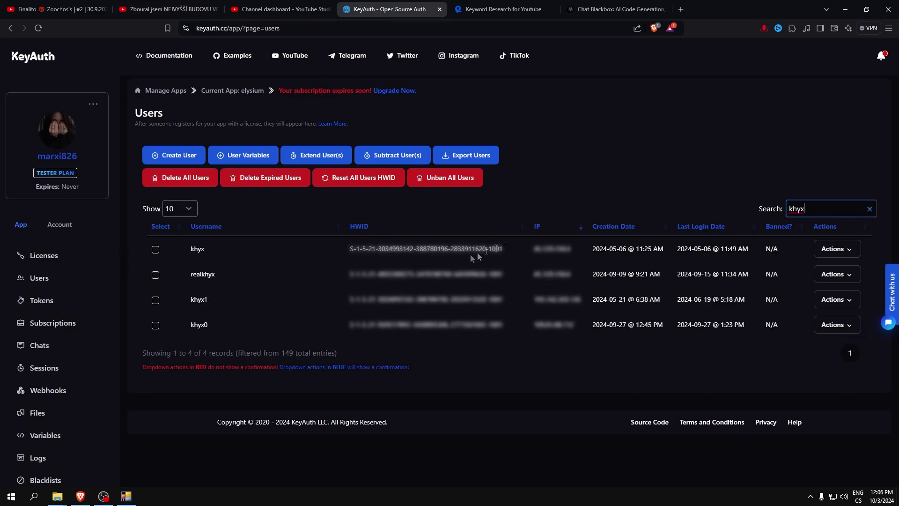
click(833, 249)
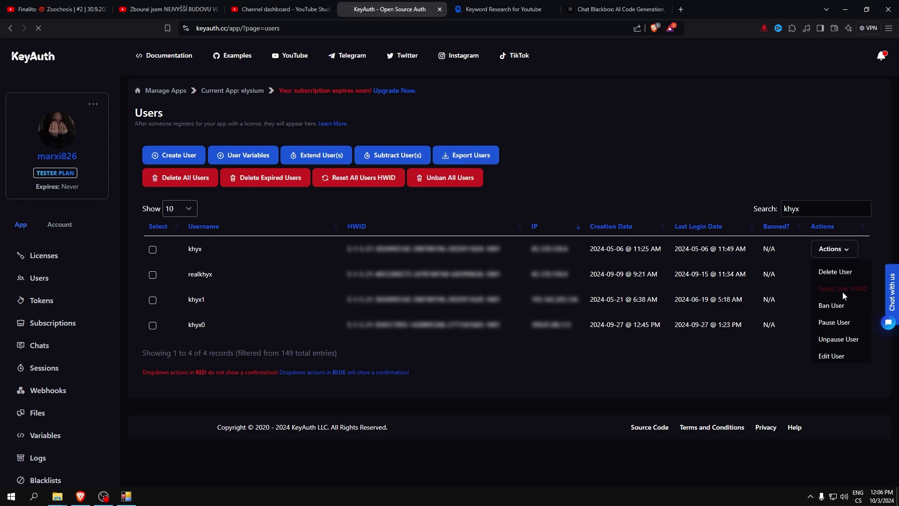
- Re-enter the original credentials in Elysium V2, log in and close the no-subscription message
key(alt+Tab)
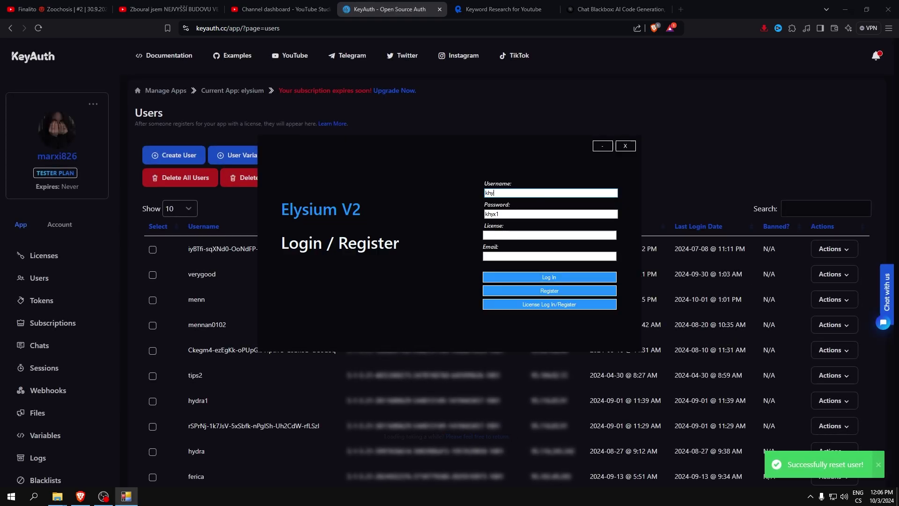
click(533, 214)
key(ctrl+a)
key(ctrl+v)
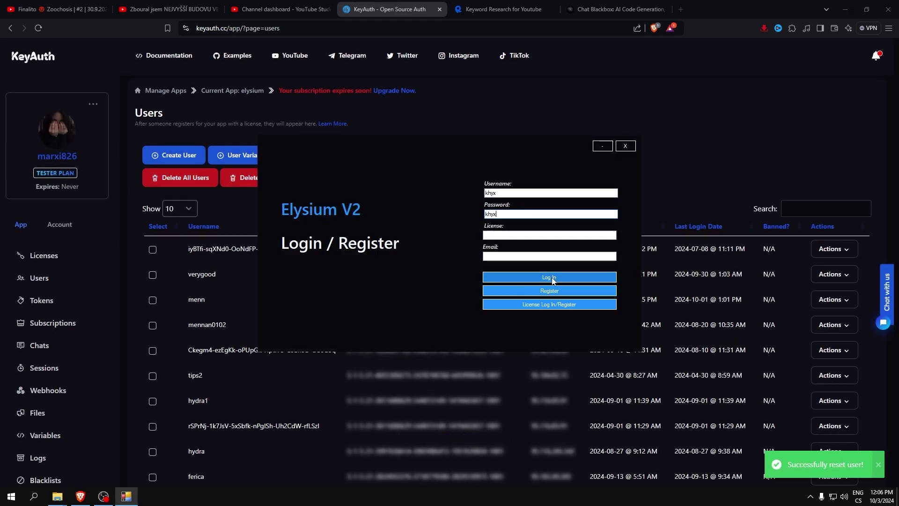
click(550, 277)
click(845, 9)
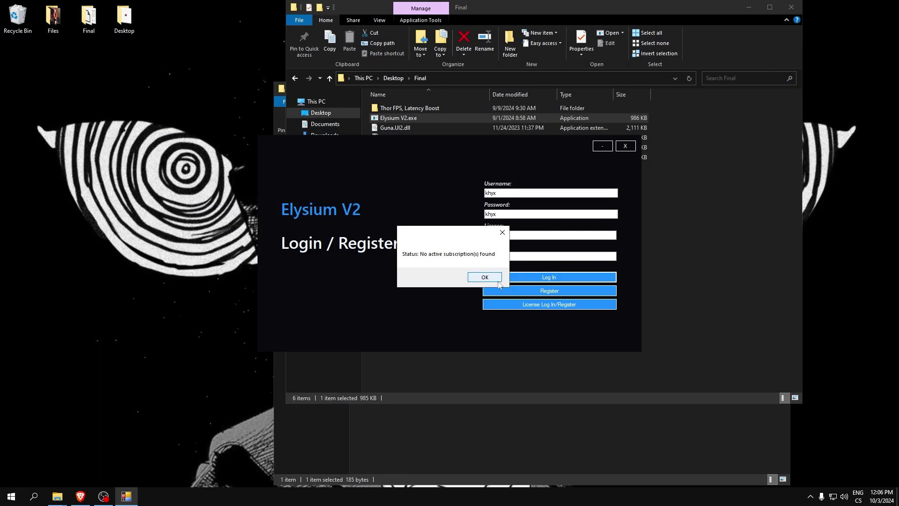
key(Return)
click(73, 498)
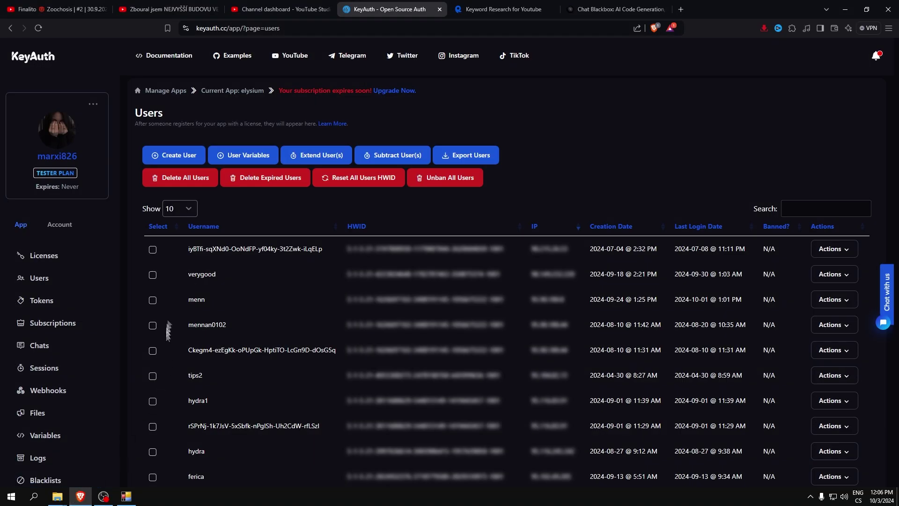
click(811, 202)
text(khyx)
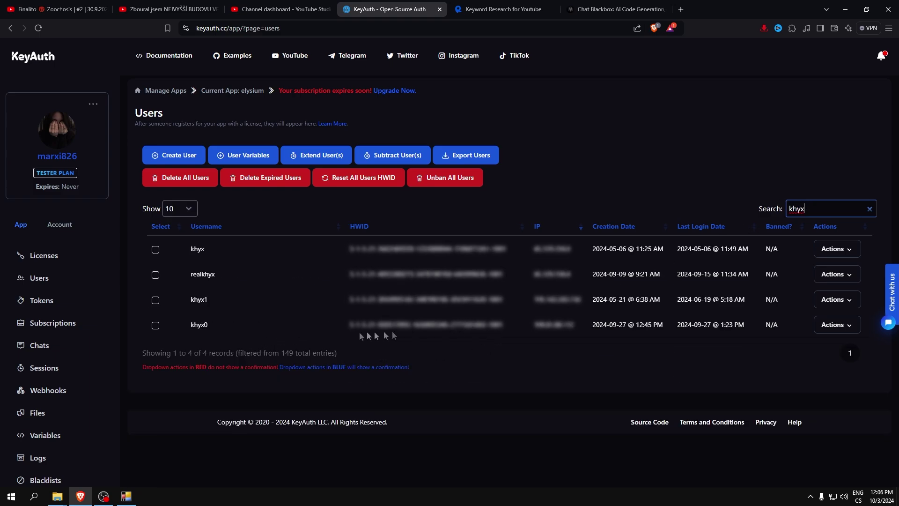
click(846, 325)
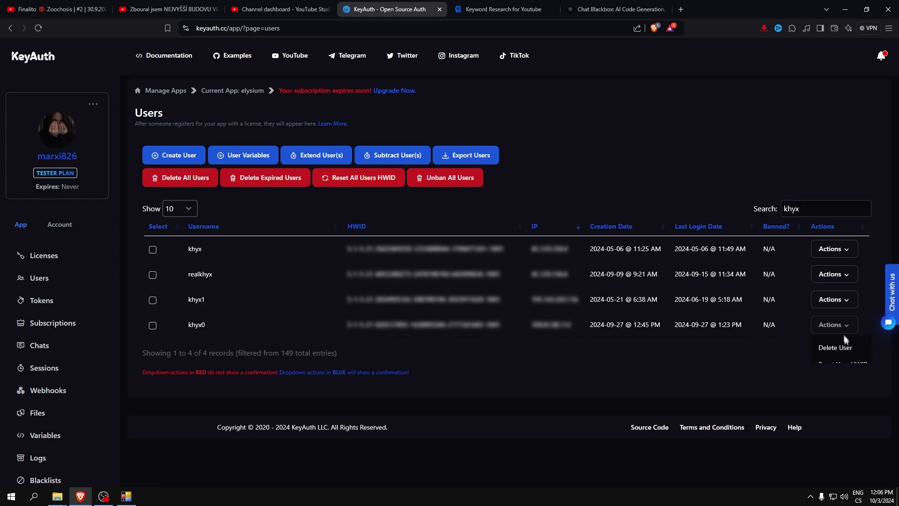
click(849, 363)
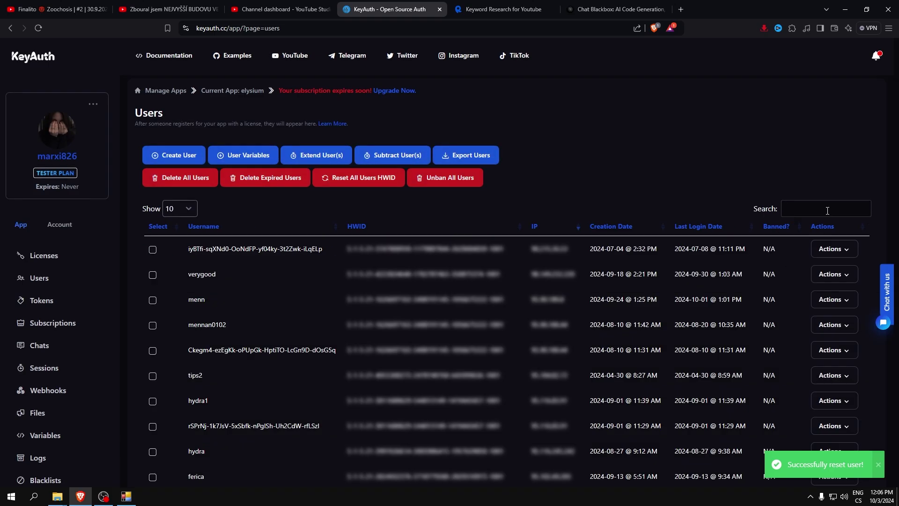
- Open Edit User on the matching user, review its subscription and variable, then cancel
click(827, 208)
text(khyx)
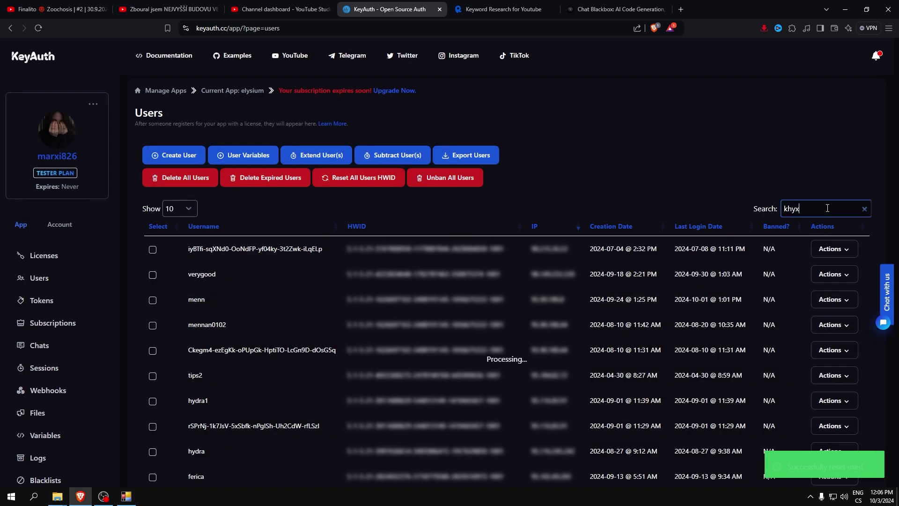
click(847, 257)
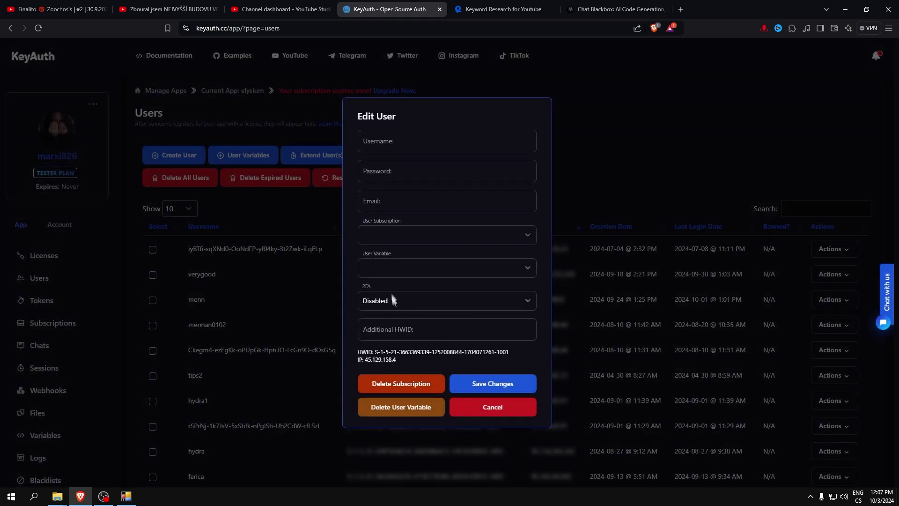
click(413, 237)
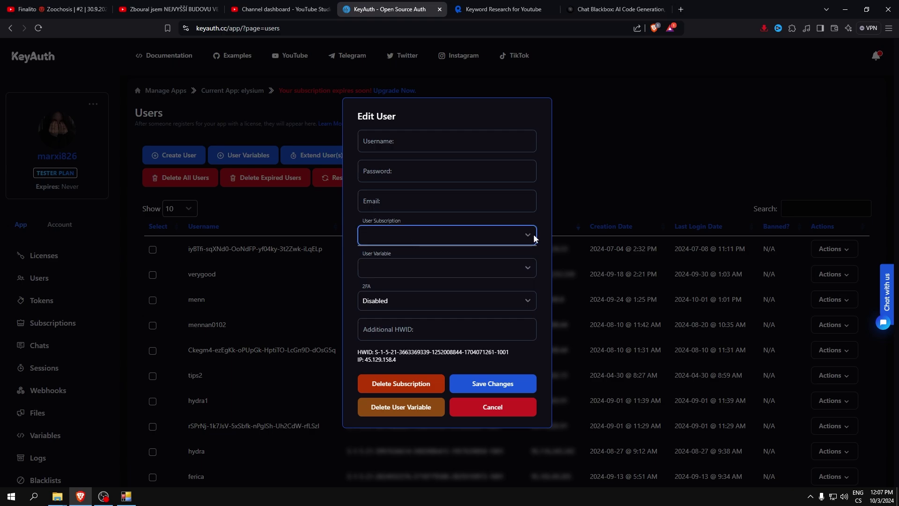
scroll(511, 243, down, 3)
click(426, 267)
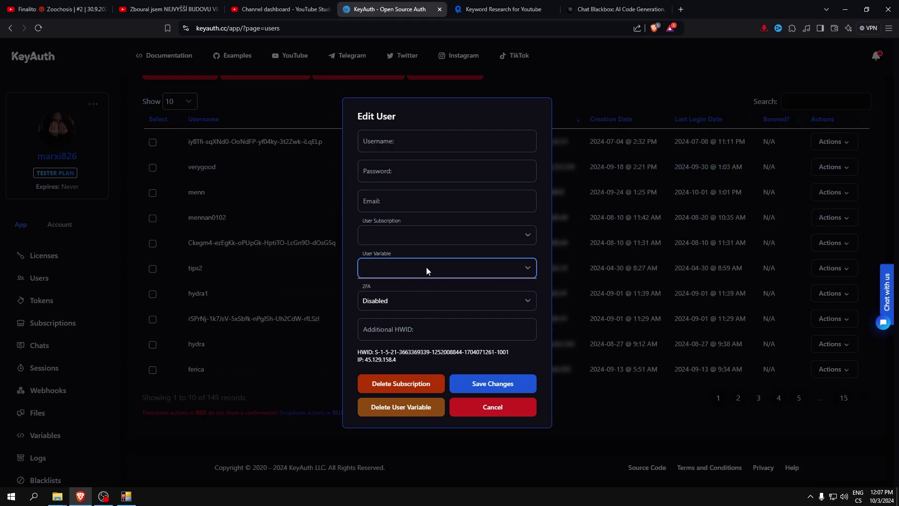
click(449, 323)
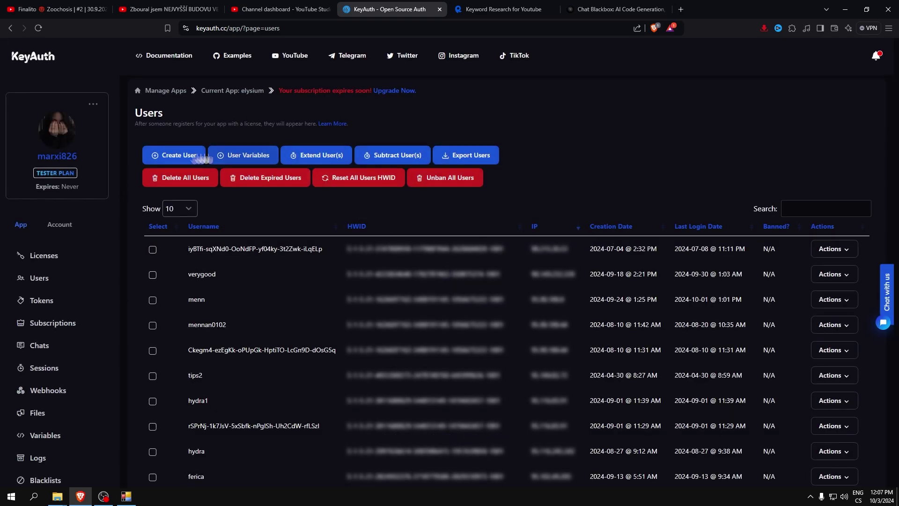
- Start a new KeyAuth user and enter its username and password
click(199, 158)
click(427, 215)
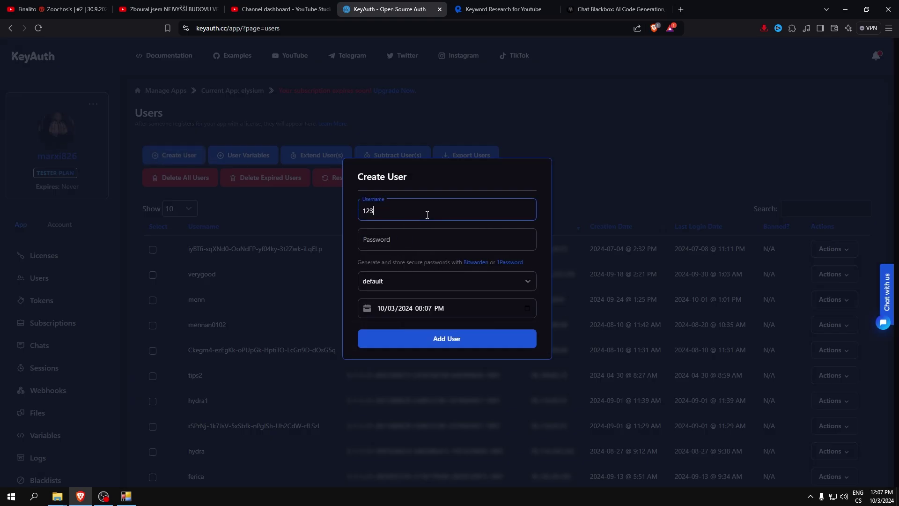
click(414, 237)
- Set the new user's expiry to 06/18/2026 and add the user
click(447, 310)
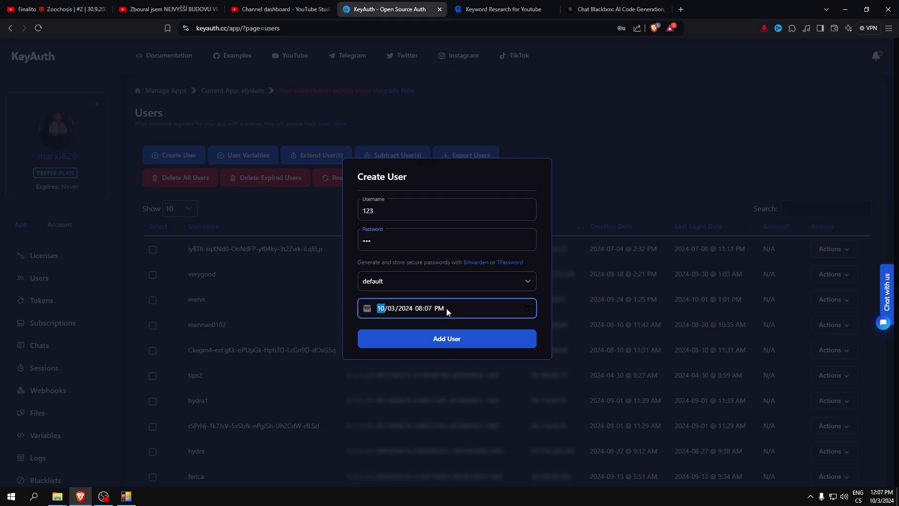
click(528, 309)
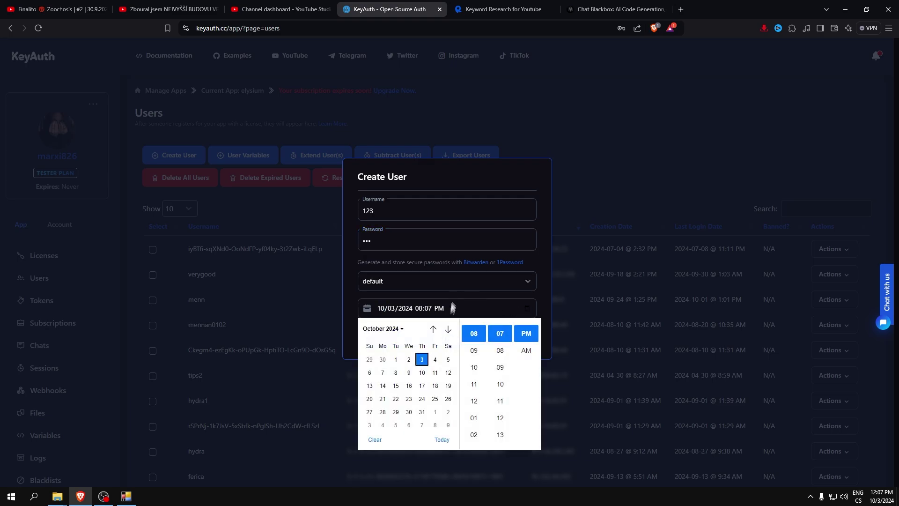
click(395, 330)
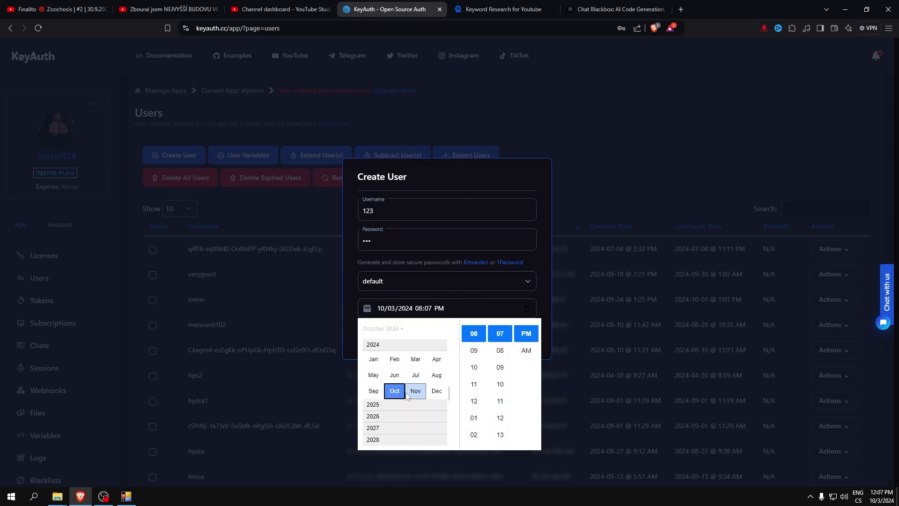
click(395, 416)
click(415, 374)
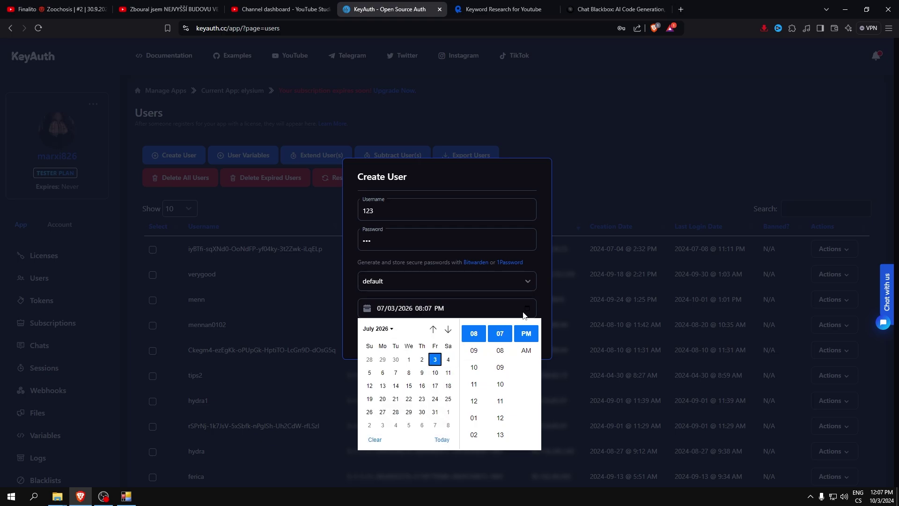
click(442, 439)
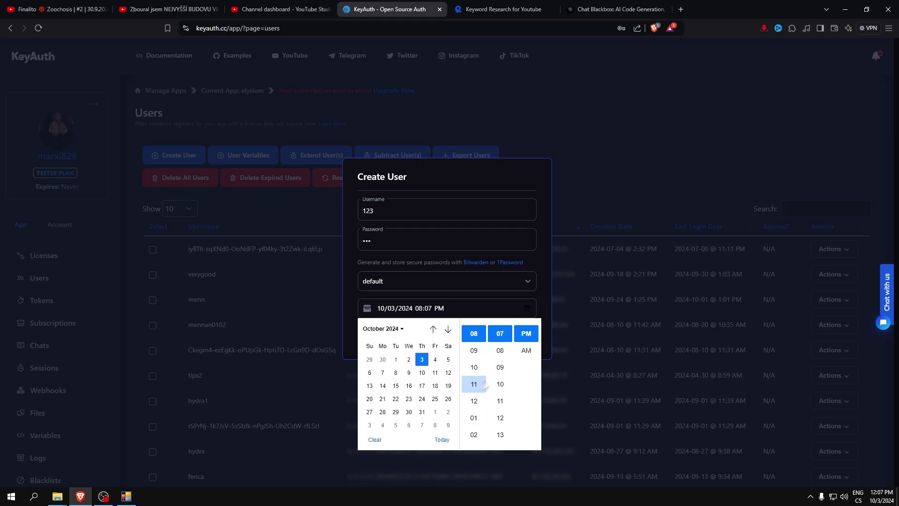
click(384, 330)
click(386, 416)
click(394, 374)
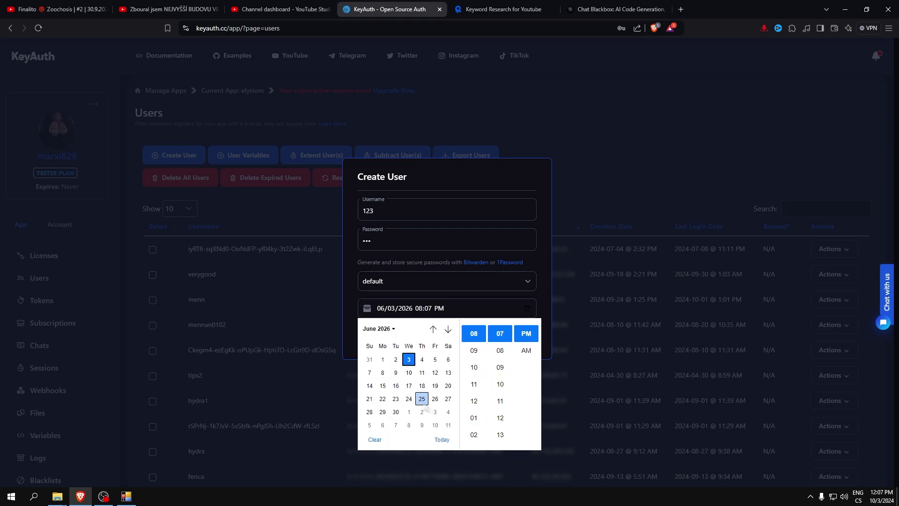
click(544, 301)
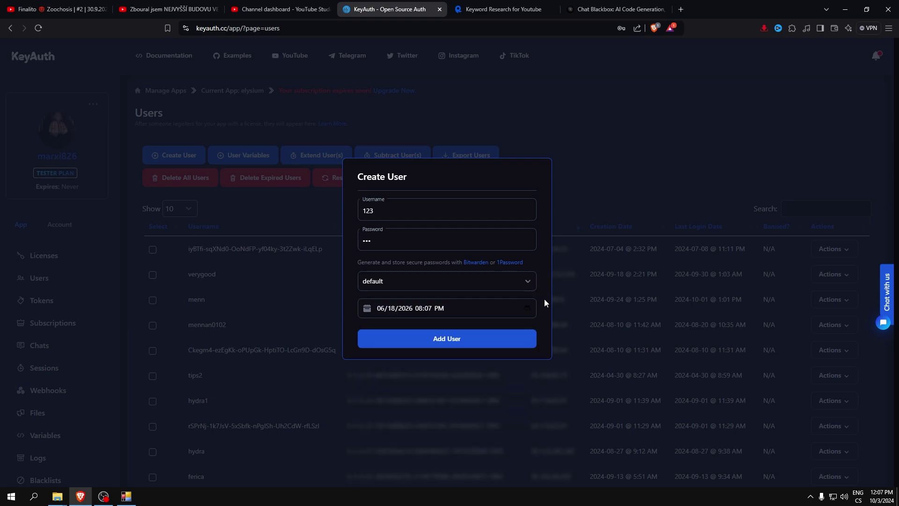
click(500, 345)
click(130, 500)
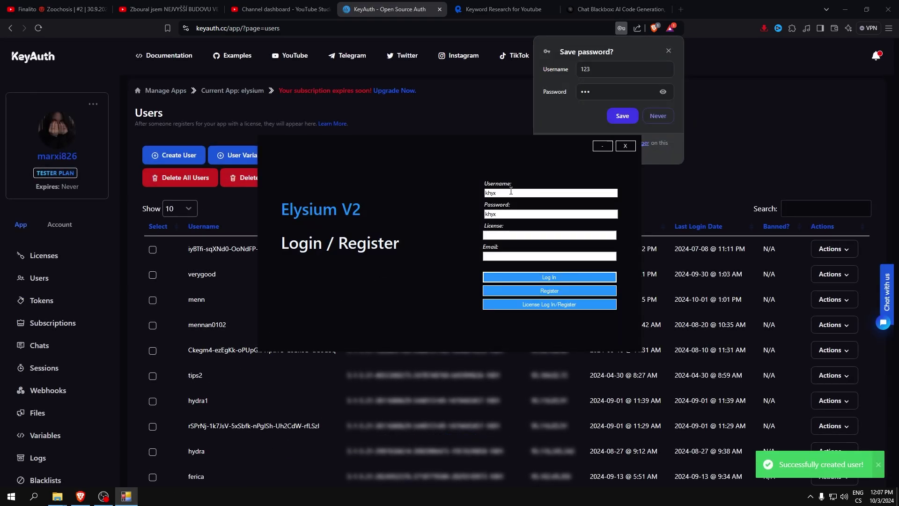
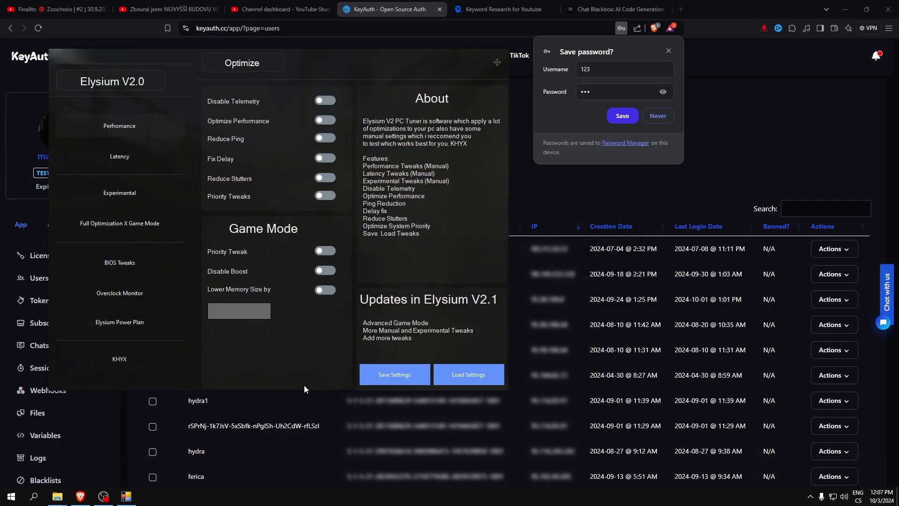
- Log in to Elysium V2 with the new user's password, then close the browser and Final folder
click(882, 14)
click(718, 178)
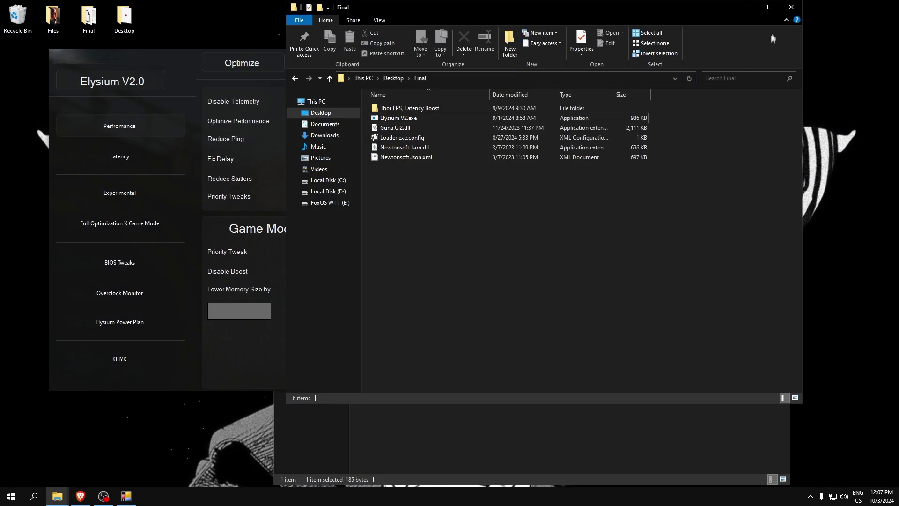
click(792, 8)
drag(60, 54, 222, 92)
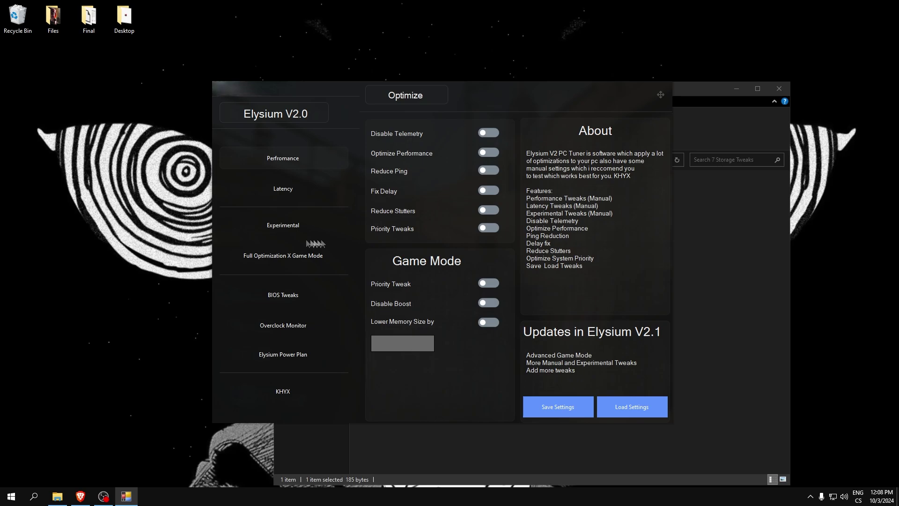
- Set the Experimental SampleSize to 4 and Latency PrioritySeparation to Performance
click(293, 227)
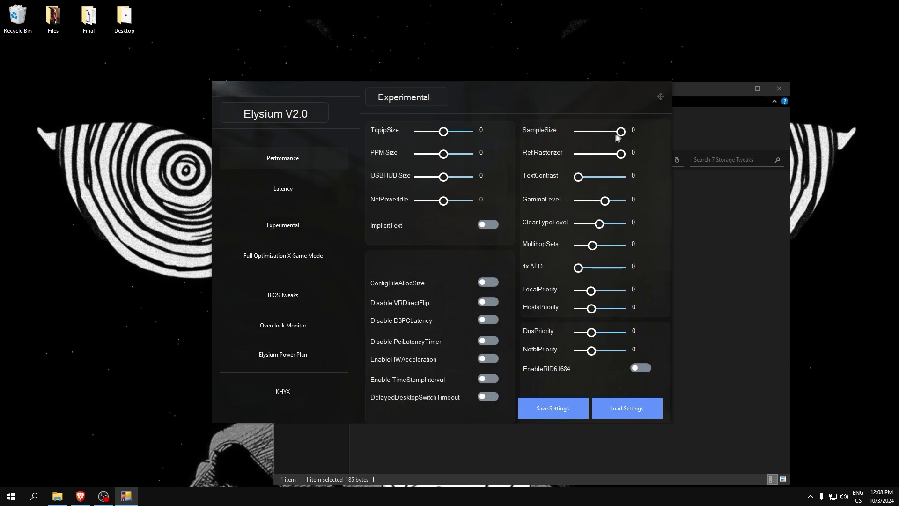
mouse_move(620, 132)
mouse_down()
mouse_move(572, 130)
mouse_move(626, 133)
mouse_move(613, 136)
mouse_up()
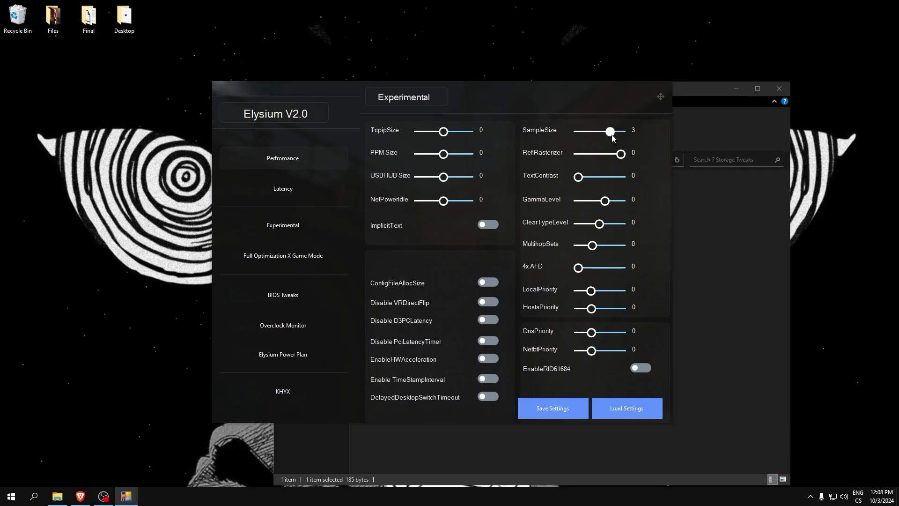
click(277, 189)
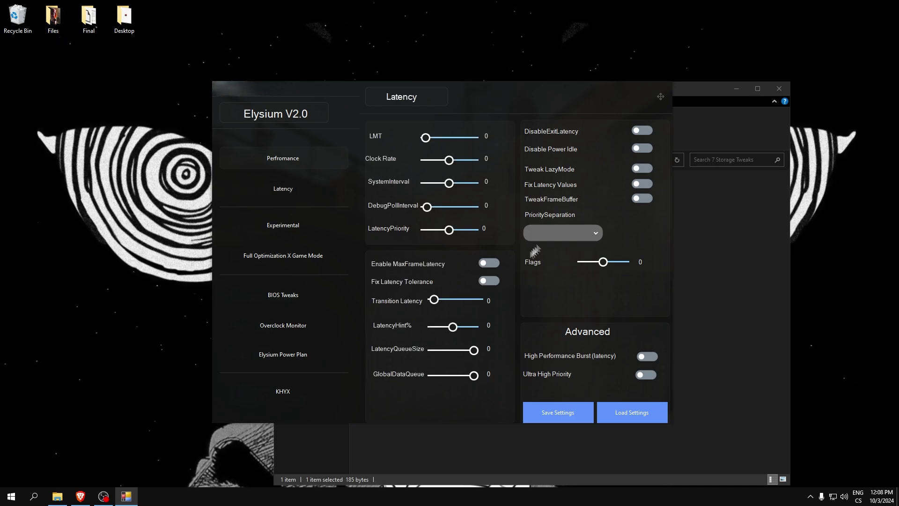
click(561, 233)
click(558, 274)
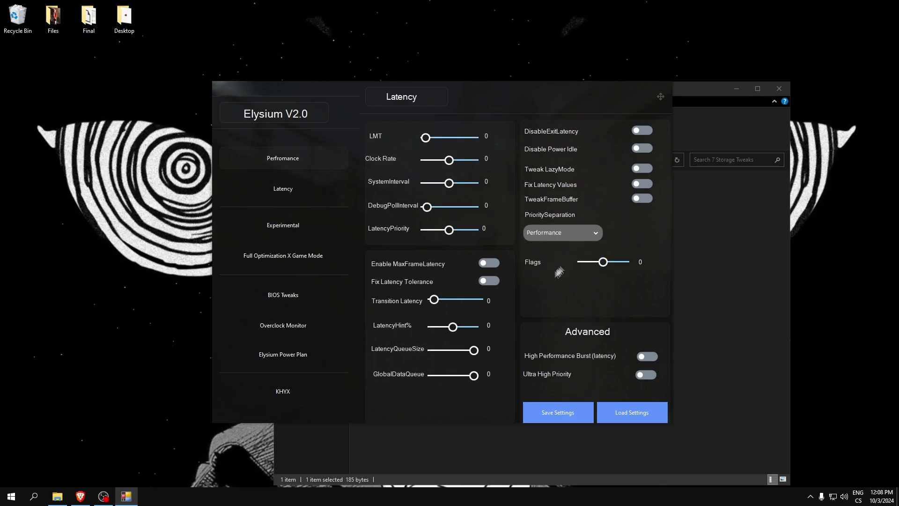
- Lower Flags to 0 and raise LMT to 2500, then show the Performance tweaks
drag(591, 265, 567, 263)
click(642, 198)
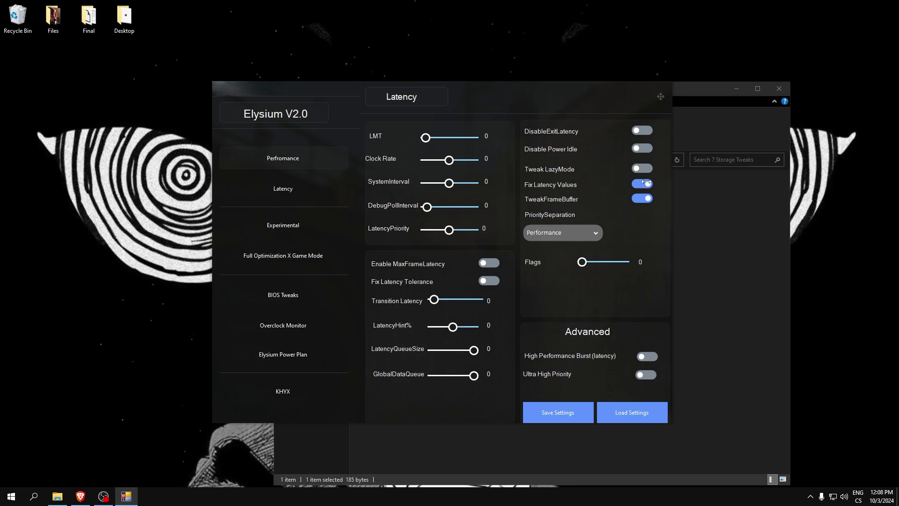
click(642, 198)
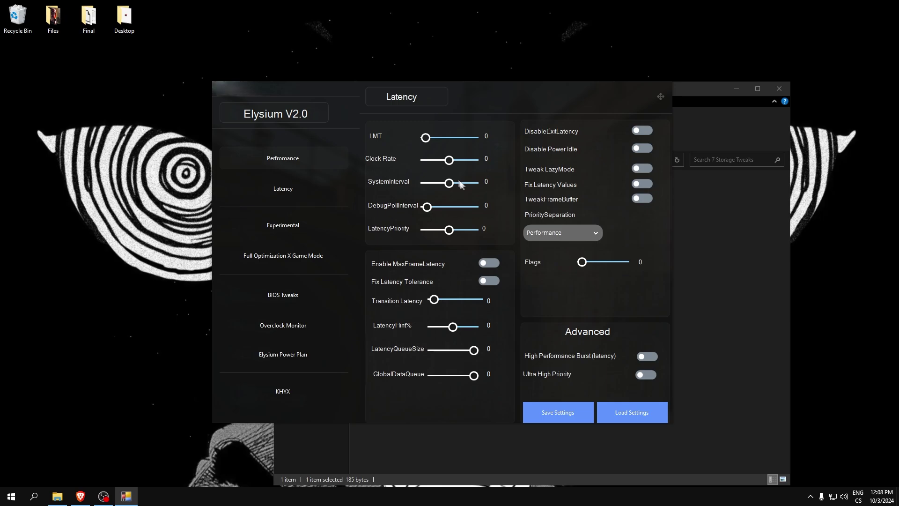
click(429, 138)
drag(439, 139, 485, 144)
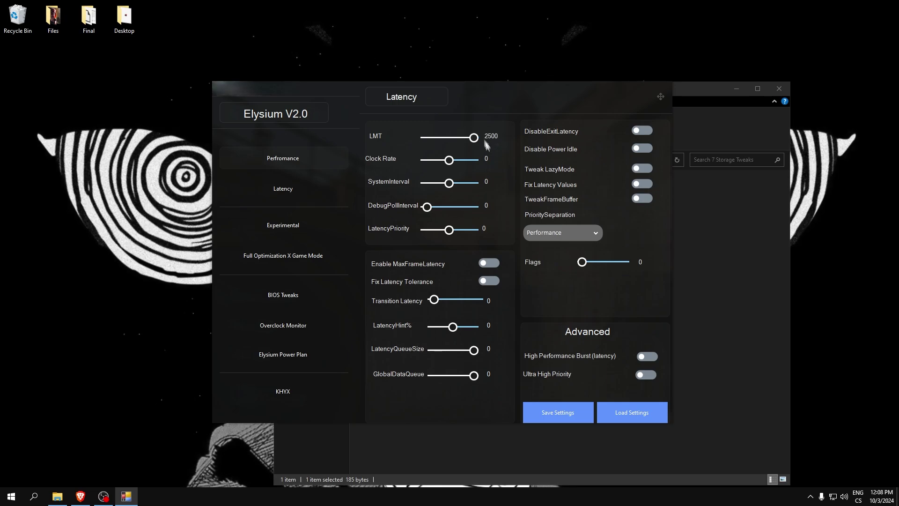
mouse_move(318, 98)
mouse_down()
mouse_move(345, 100)
mouse_move(333, 105)
mouse_up()
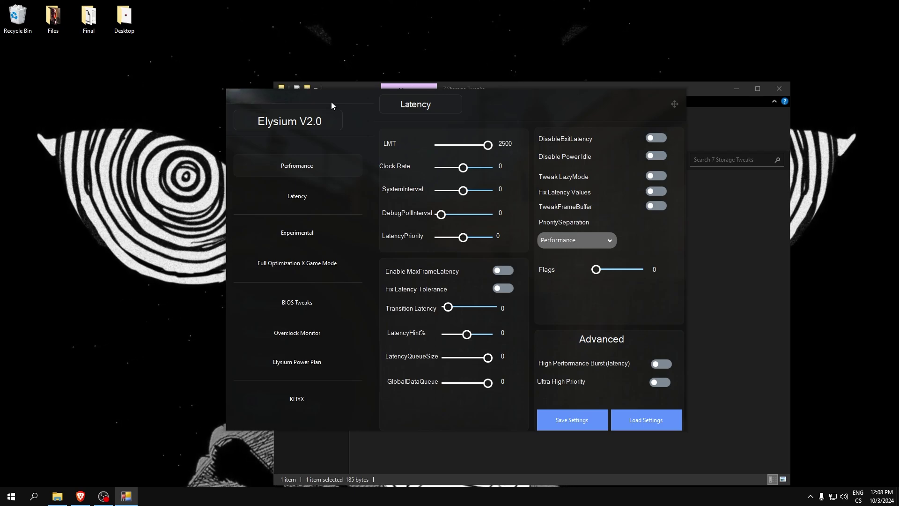
click(302, 173)
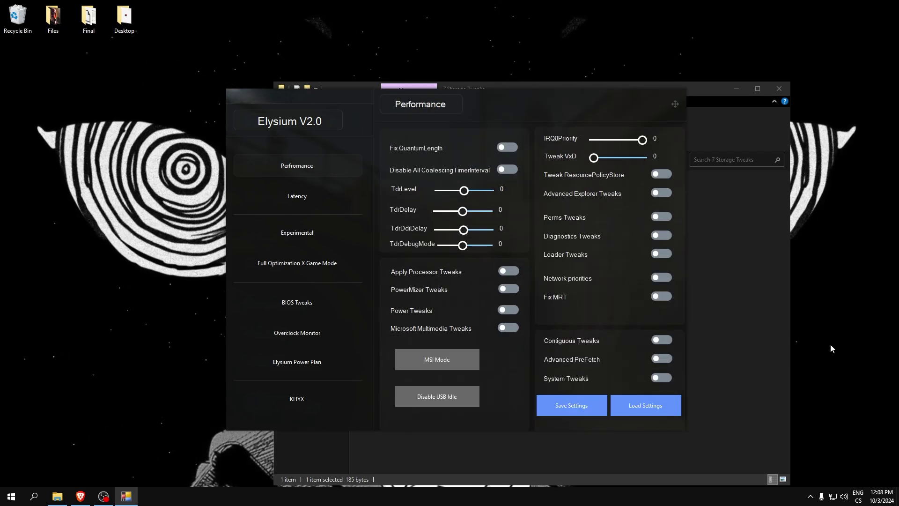